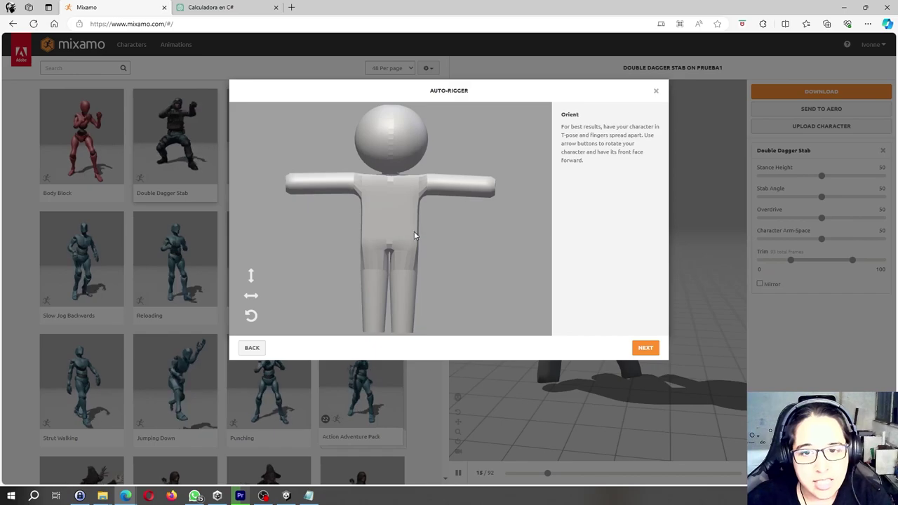
Step: Rotate the character around the Y-axis in 90-degree increments through one and a half turns
click(254, 297)
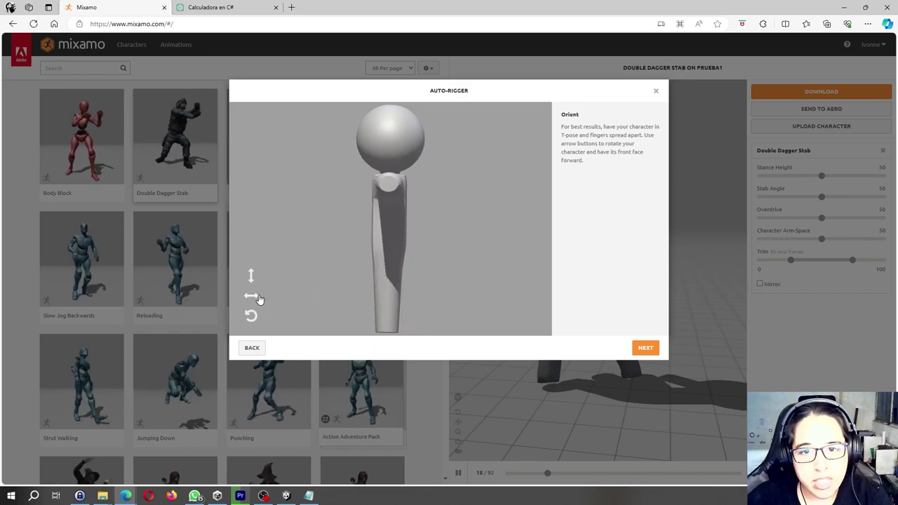
click(257, 297)
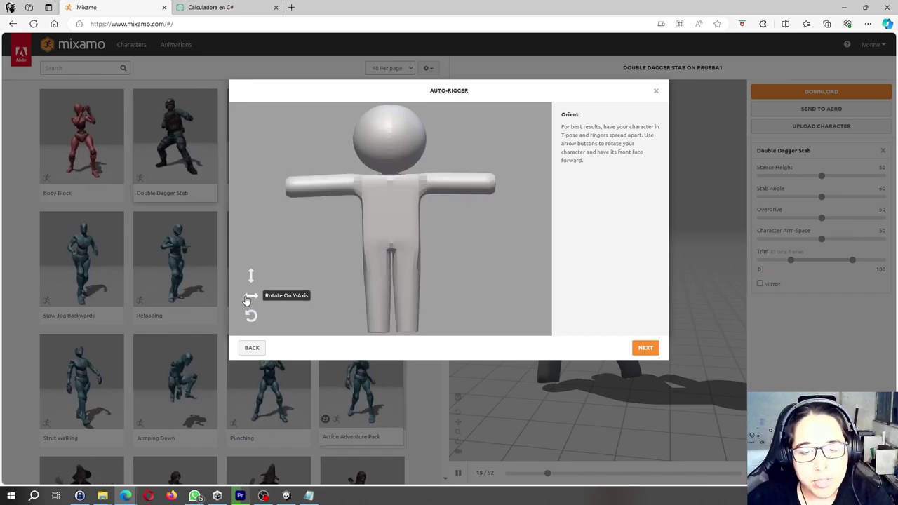
click(248, 299)
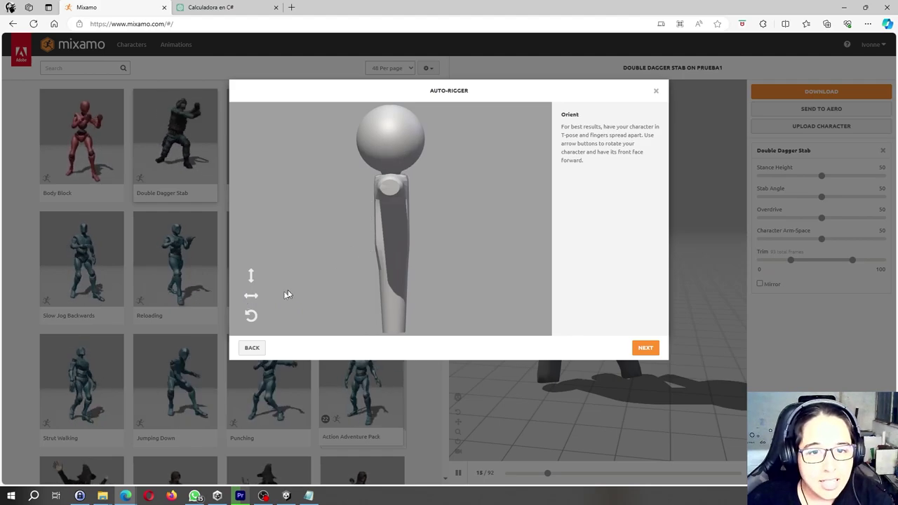
click(257, 298)
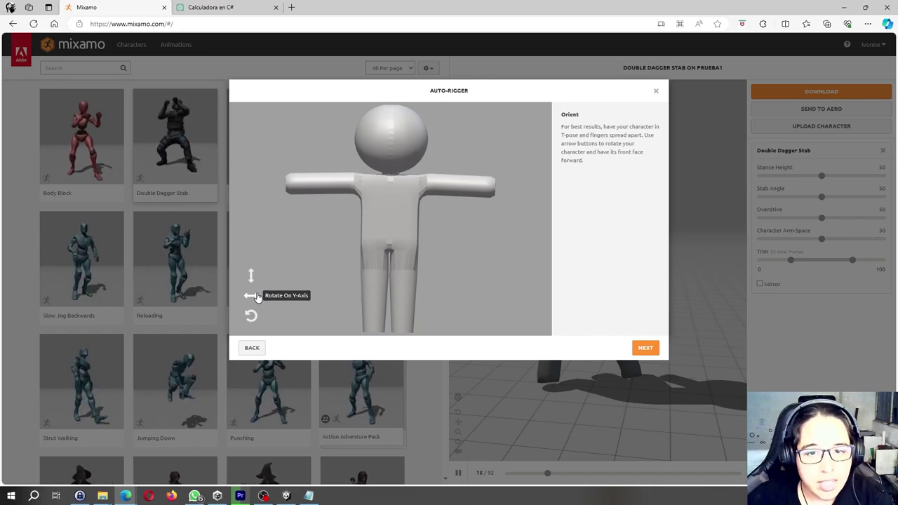
click(256, 298)
click(254, 296)
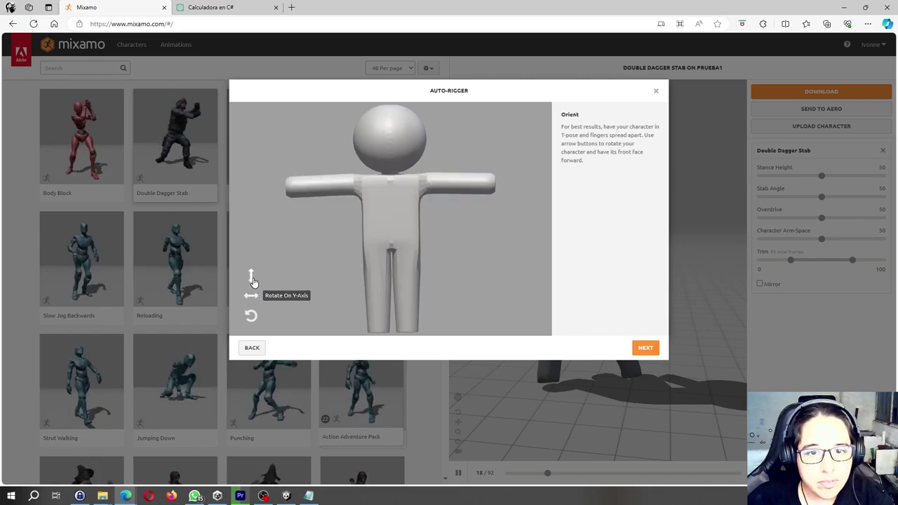
Step: Rotate the character through a full turn on the X-axis and a full turn on the Z-axis
click(252, 279)
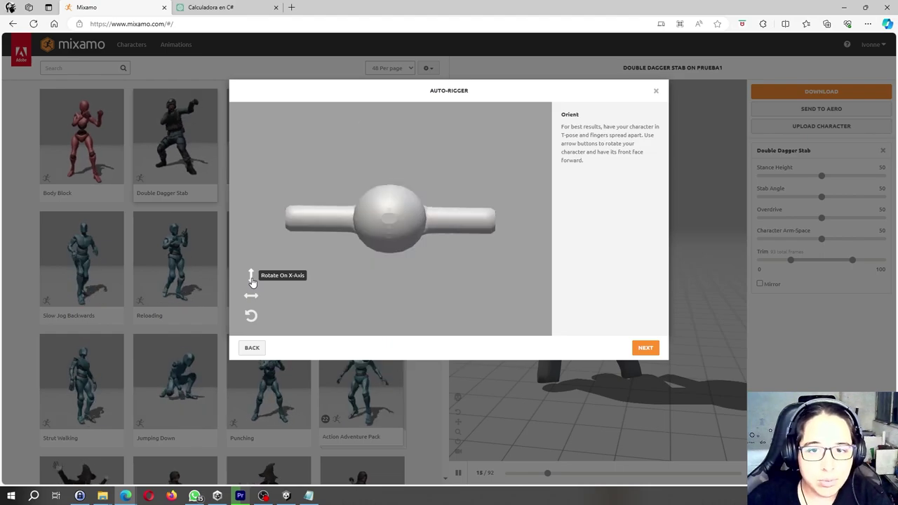
click(252, 279)
click(252, 279)
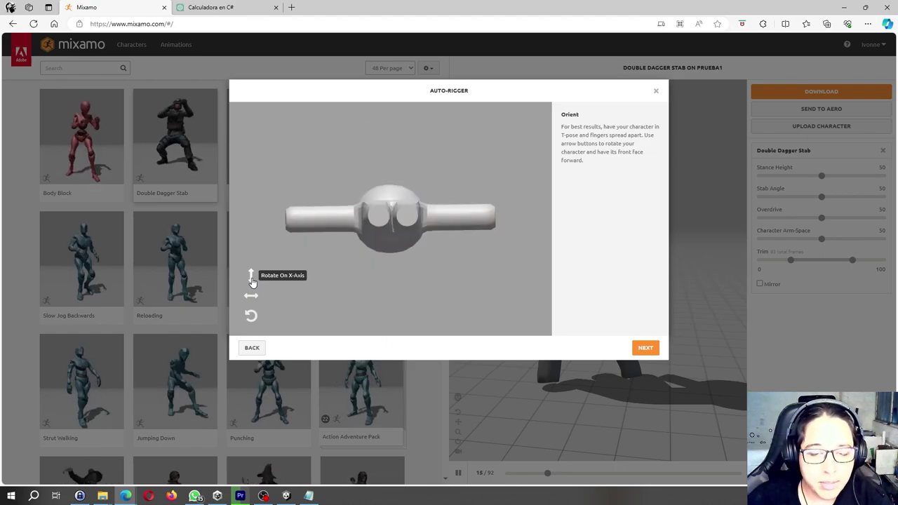
click(252, 280)
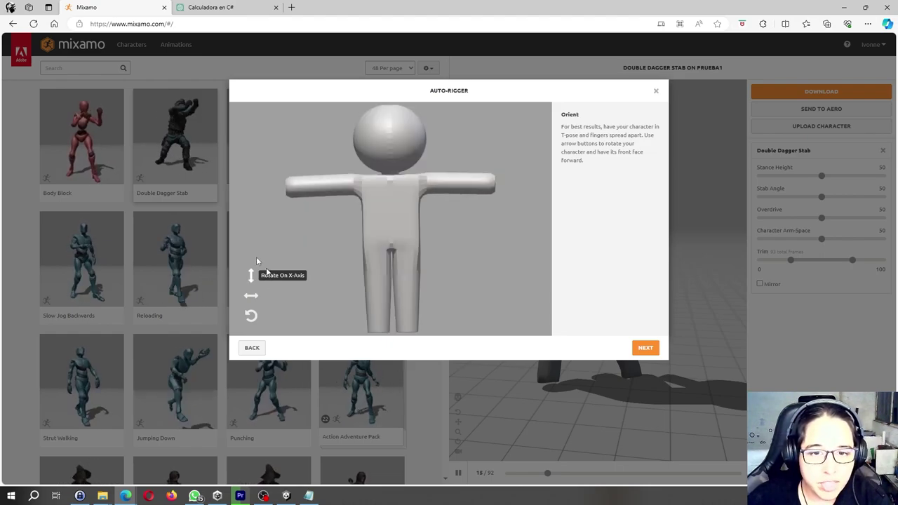
click(251, 316)
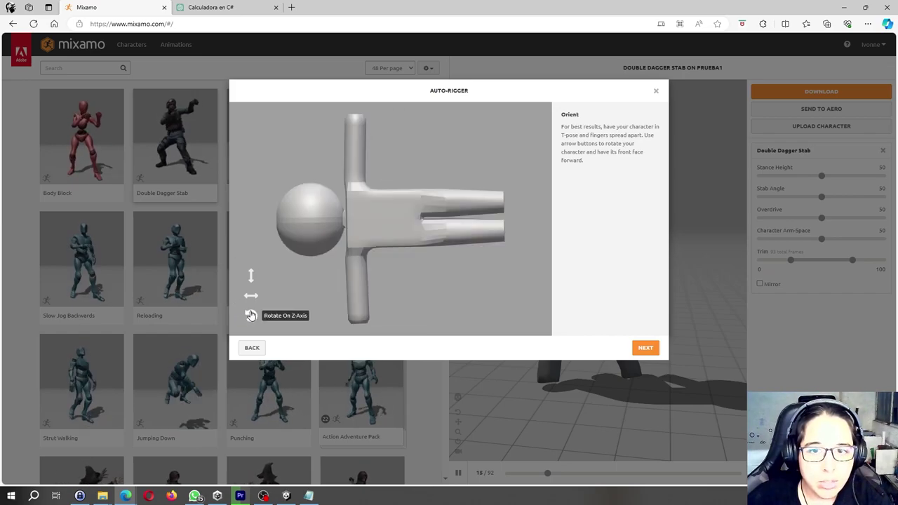
click(251, 315)
click(252, 316)
click(251, 316)
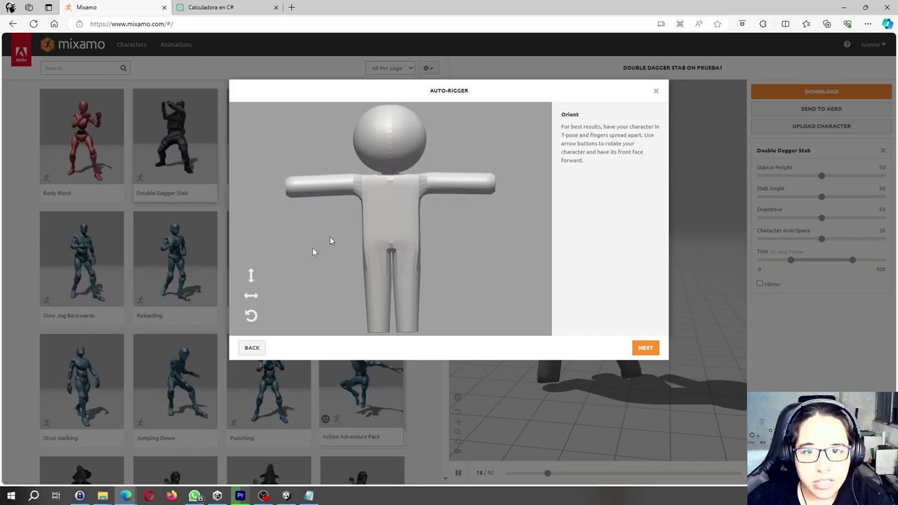
Step: Rotate the character half a turn on the Y-axis so its front faces forward, and accept the orientation
click(255, 297)
click(257, 298)
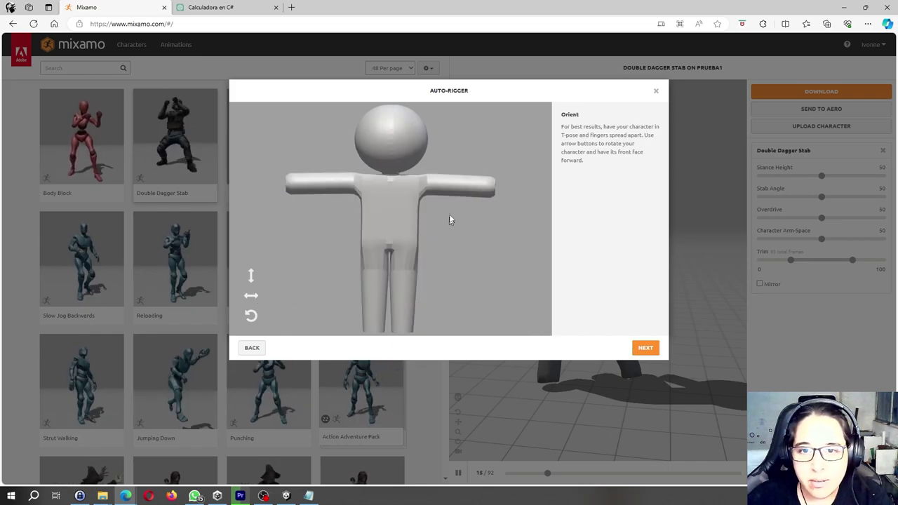
click(643, 348)
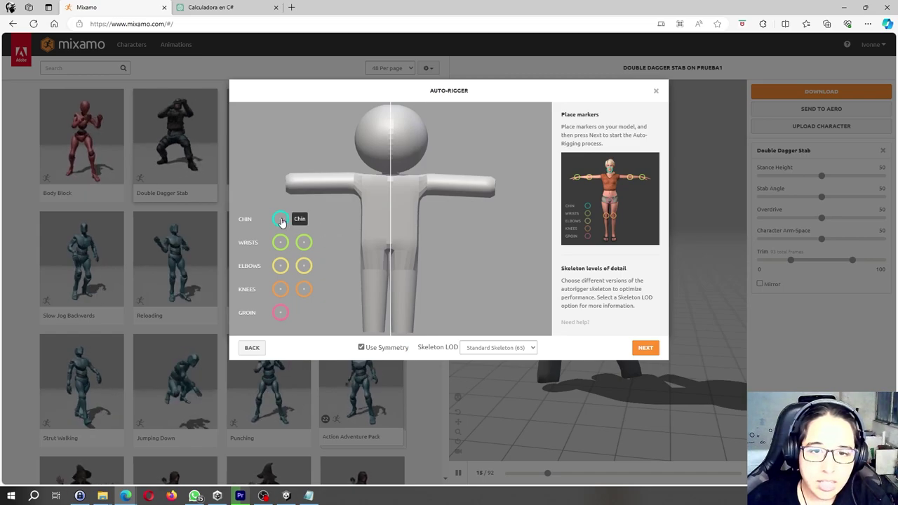
Step: With symmetry on, place the chin, wrist, elbow, knee and groin markers on the matching body parts of the model
mouse_move(288, 216)
mouse_down()
mouse_move(361, 161)
mouse_move(391, 163)
mouse_up()
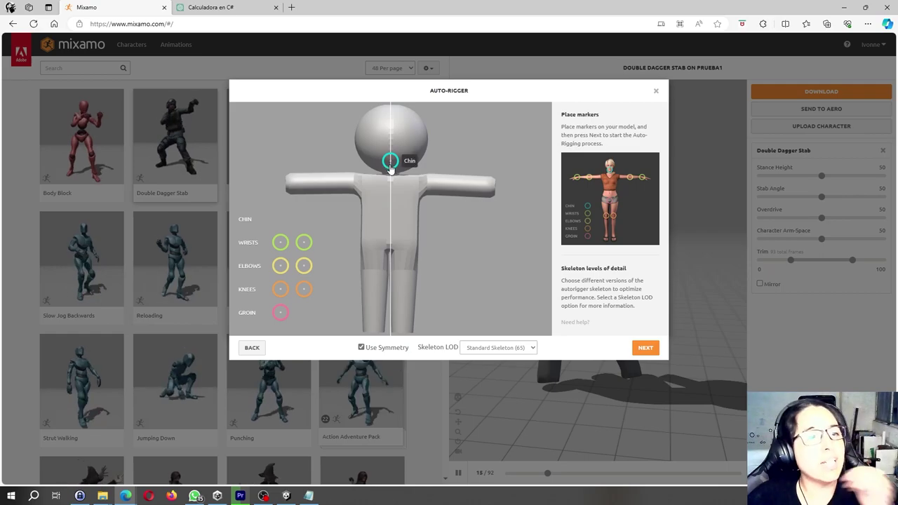
drag(280, 242, 302, 191)
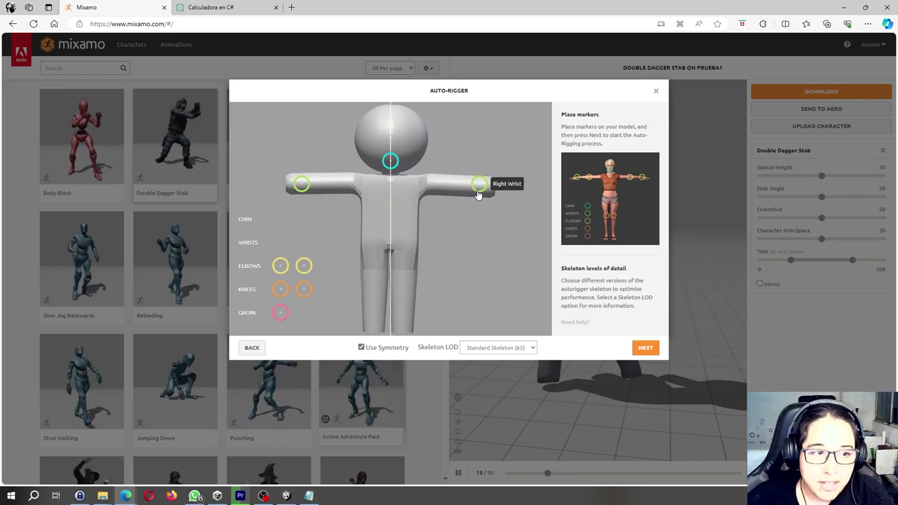
mouse_move(281, 264)
mouse_down()
mouse_move(333, 247)
mouse_move(338, 210)
mouse_move(338, 186)
mouse_move(330, 185)
mouse_up()
mouse_move(284, 289)
mouse_down()
mouse_move(304, 281)
mouse_move(375, 305)
mouse_up()
mouse_move(281, 312)
mouse_down()
mouse_move(349, 280)
mouse_move(388, 253)
mouse_move(390, 237)
mouse_up()
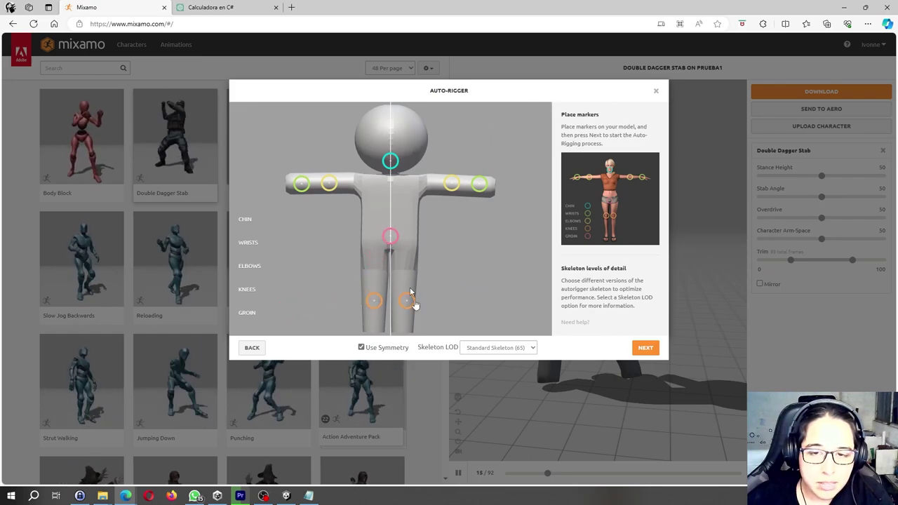
Step: Turn off Use Symmetry and nudge the right knee marker slightly inward and the right wrist marker slightly inward and down
click(362, 348)
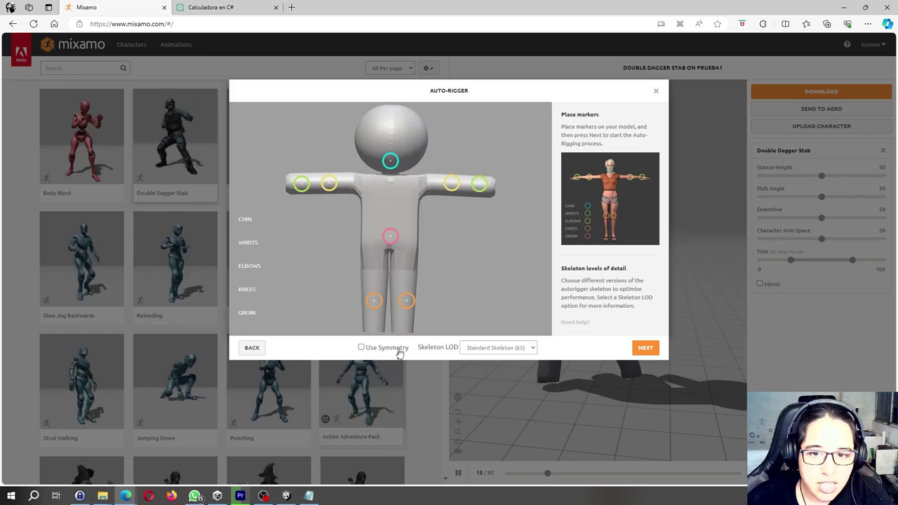
drag(407, 300, 403, 301)
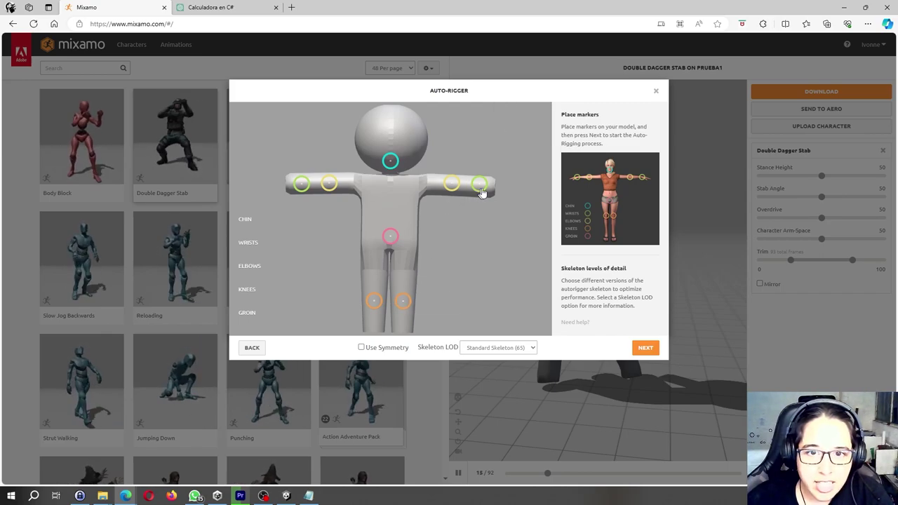
drag(480, 188, 478, 187)
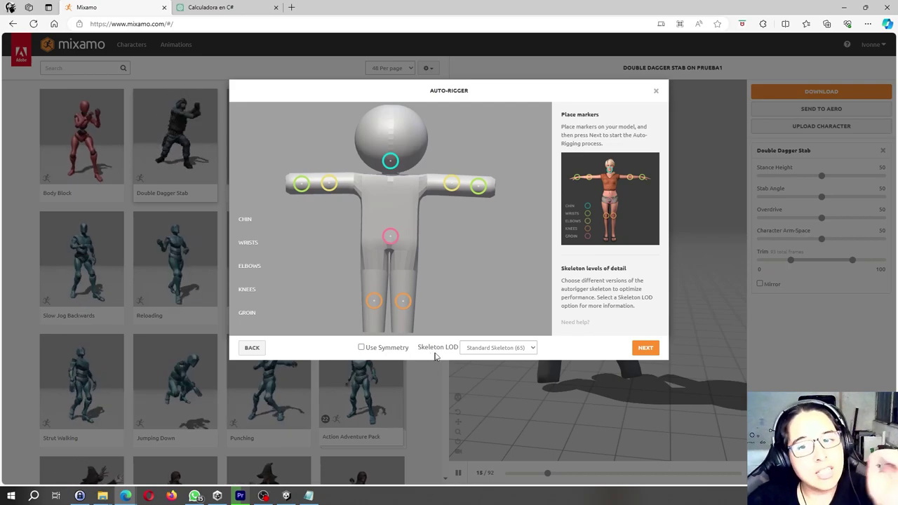
Step: Try the Skeleton LOD options No Fingers (25), 3 Chain Fingers (49) and 2 Chain Fingers (41) in turn
click(534, 349)
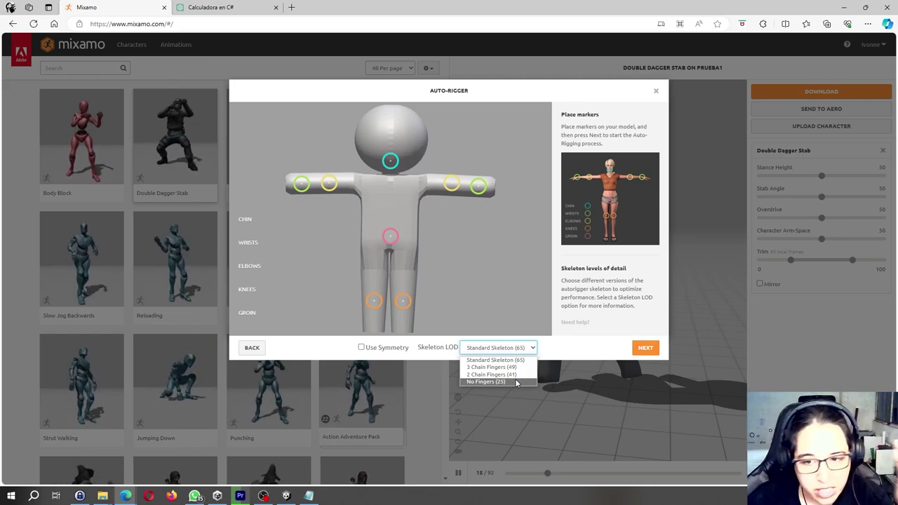
click(517, 383)
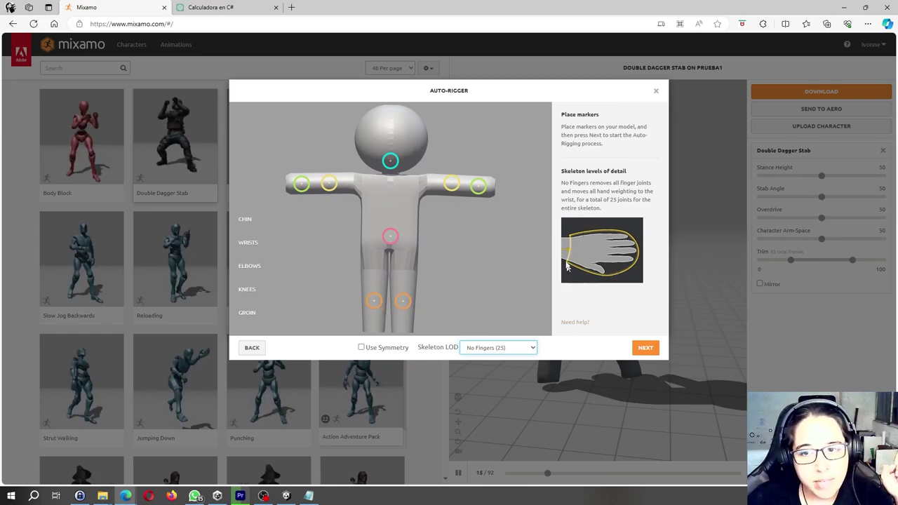
click(533, 349)
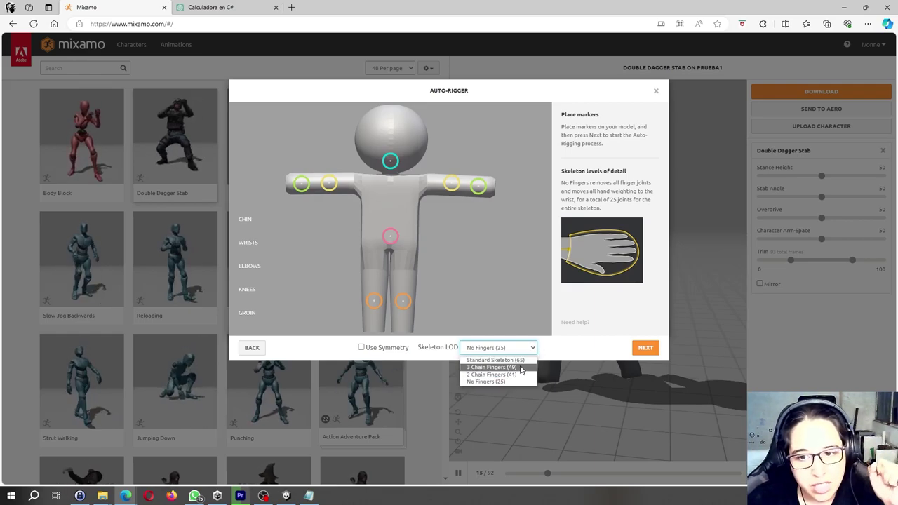
click(520, 367)
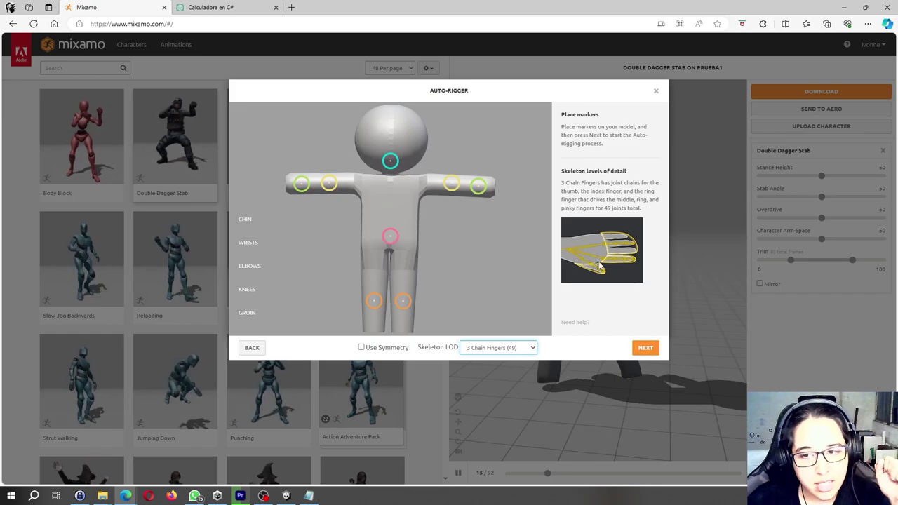
click(531, 351)
click(531, 363)
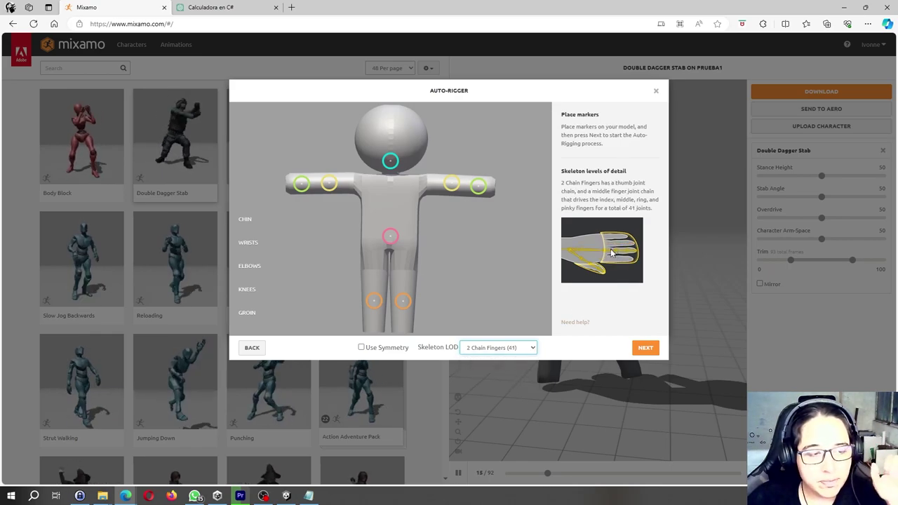
Step: Set the Skeleton LOD to No Fingers (25) and start the auto-rigging process
click(532, 348)
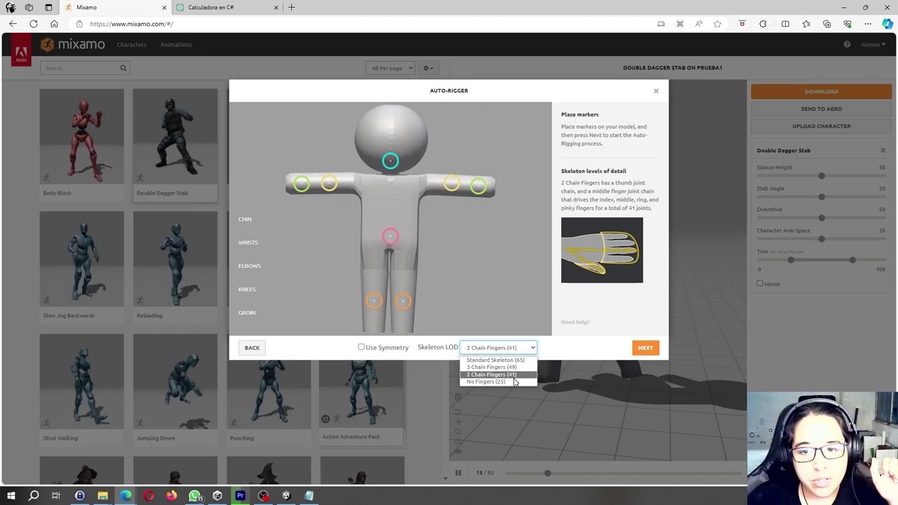
click(514, 381)
click(640, 348)
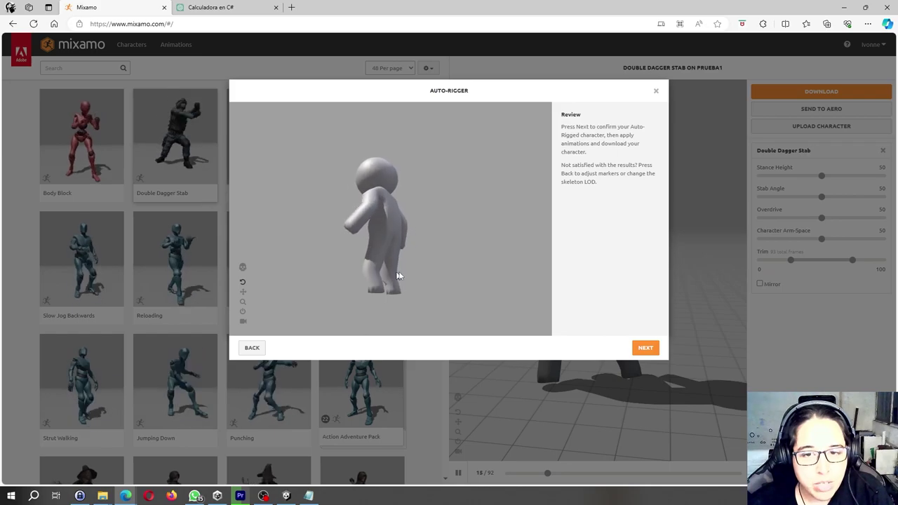
Step: Review the auto-rigged character from the front, confirm the rig and proceed with it as the new character
drag(358, 270, 408, 285)
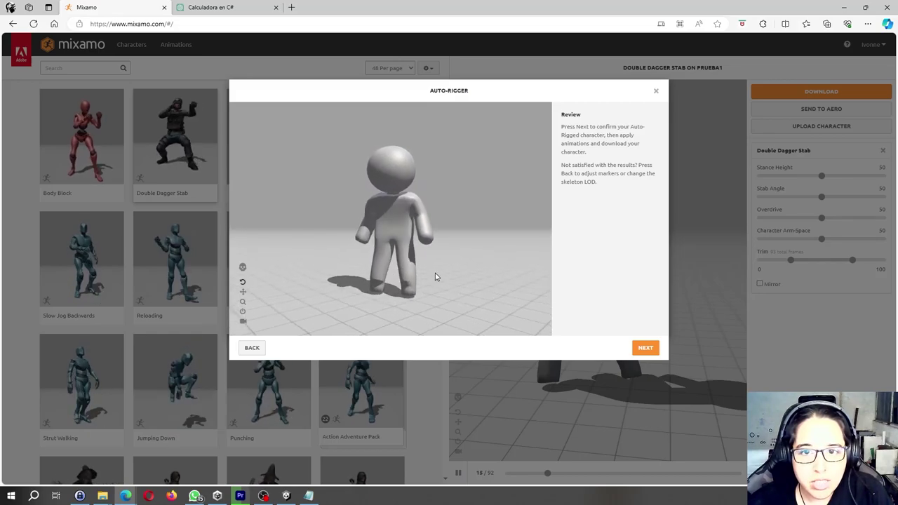
click(645, 349)
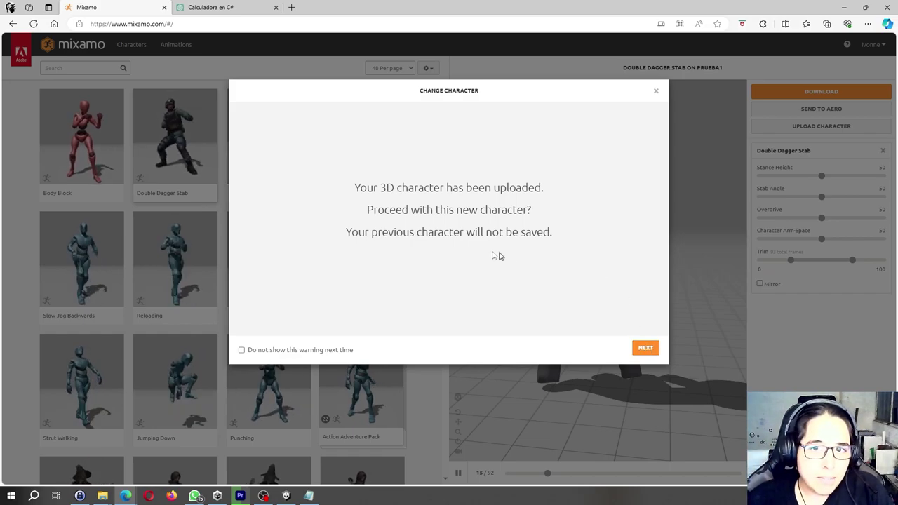
click(645, 347)
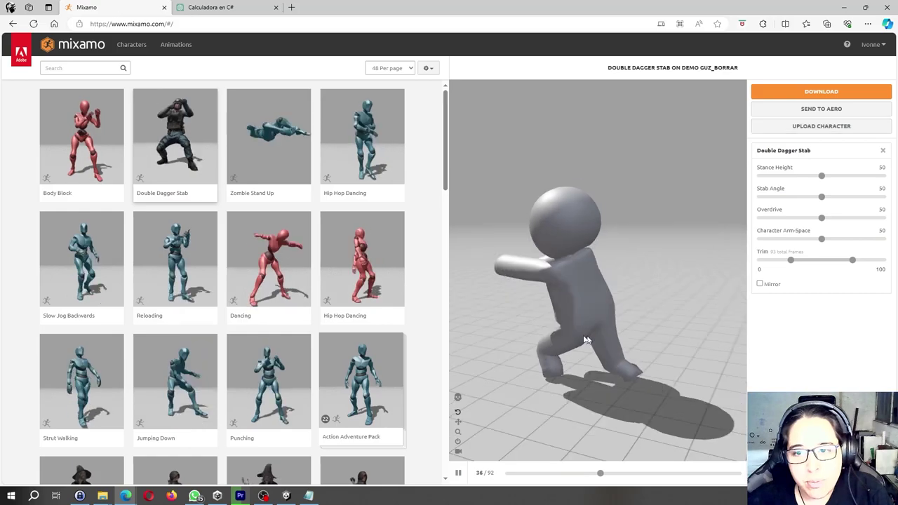
Step: Search the animations for "pose t" and apply the T-Pose animation to the character
drag(555, 335, 728, 344)
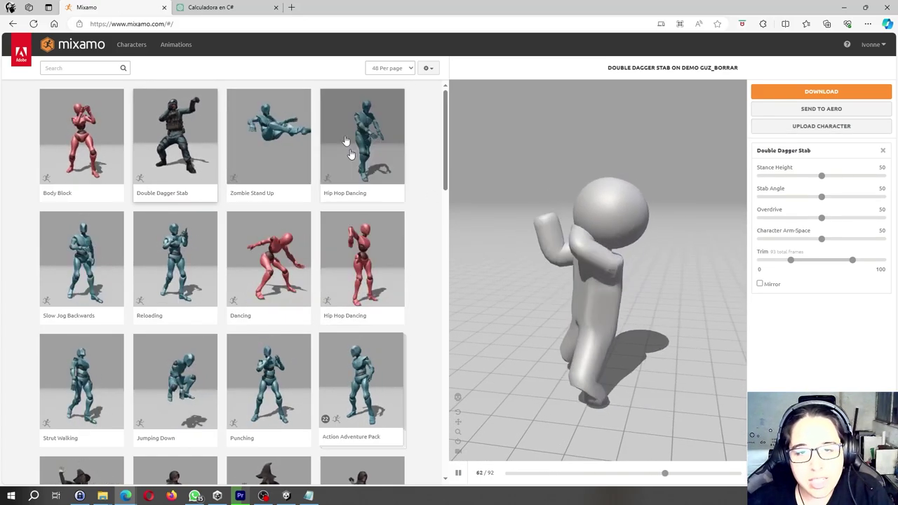
click(105, 68)
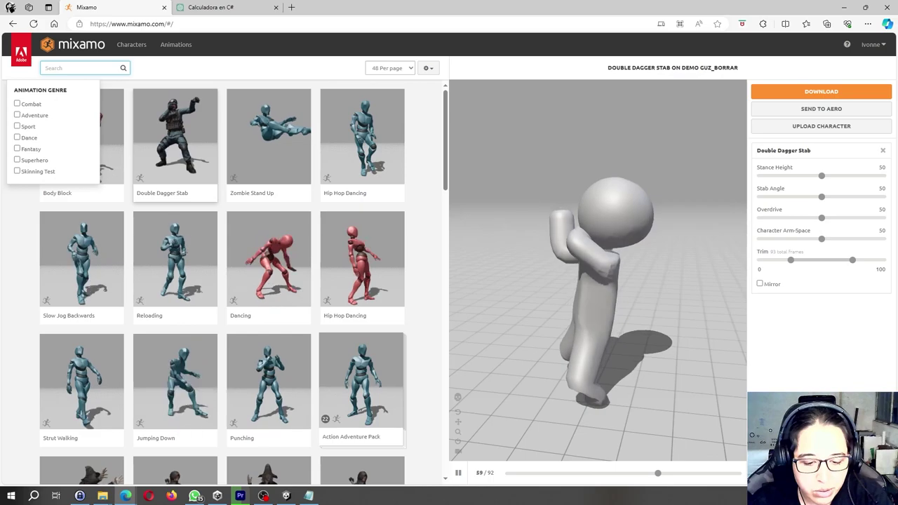
text(pose t)
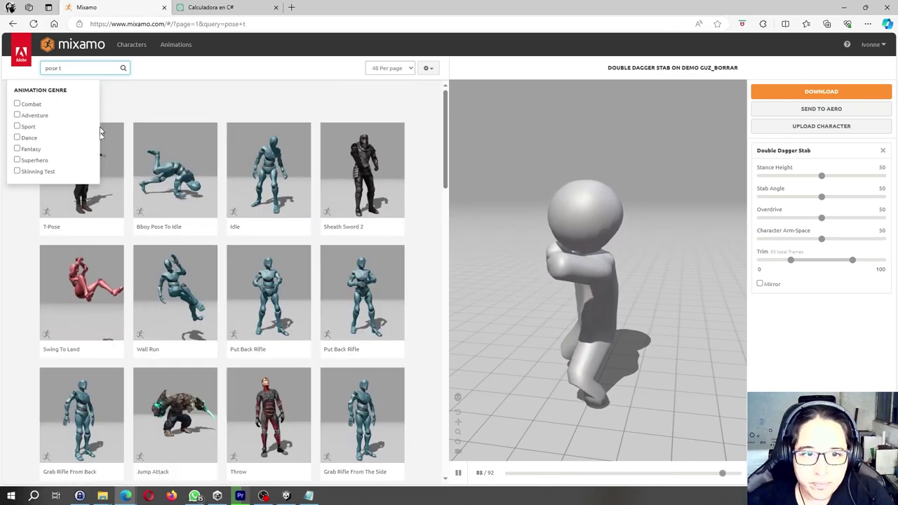
click(105, 179)
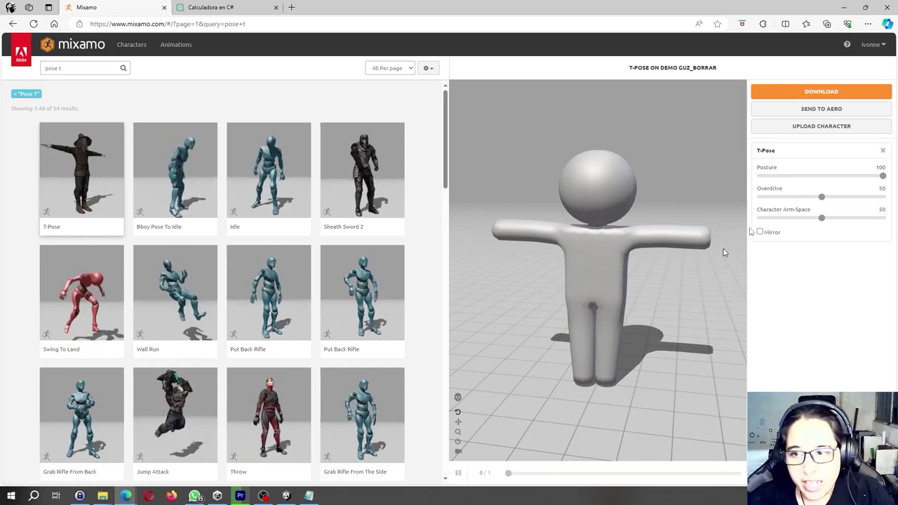
Step: Open the download settings for the T-Pose character and set the format to Collada(.dae)
click(834, 94)
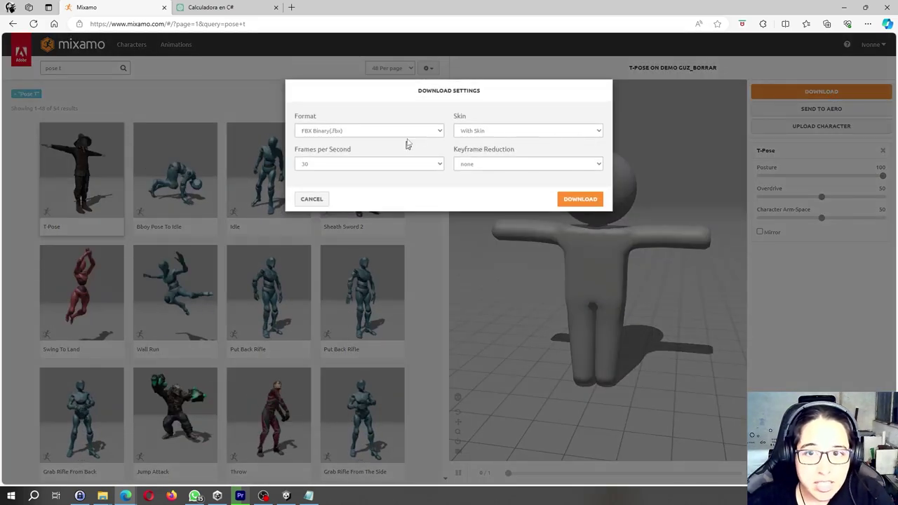
click(429, 134)
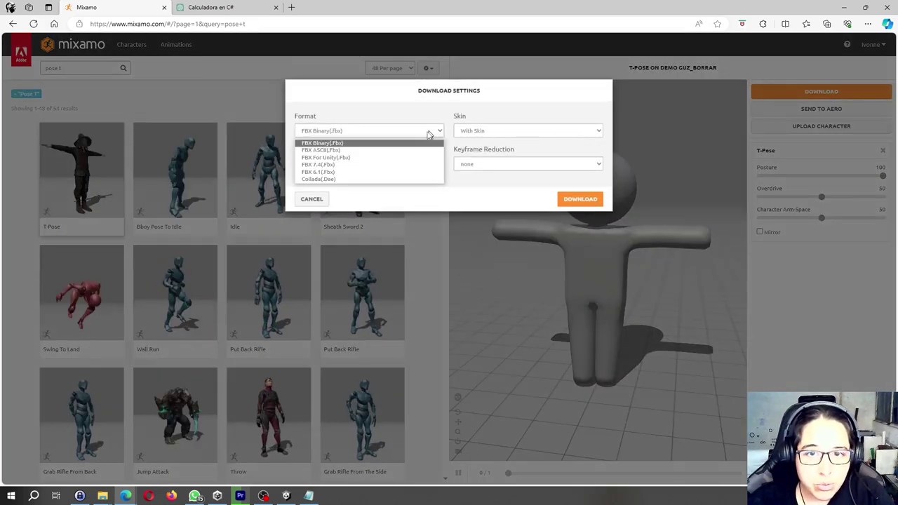
click(366, 180)
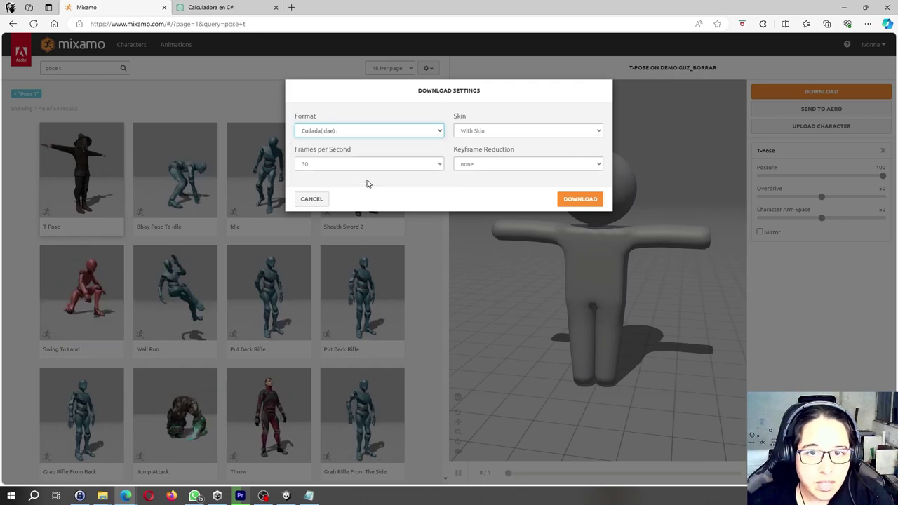
Step: Keep the format as Collada(.dae) with skin, 30 frames per second and no keyframe reduction, and download the T-Pose character
click(398, 131)
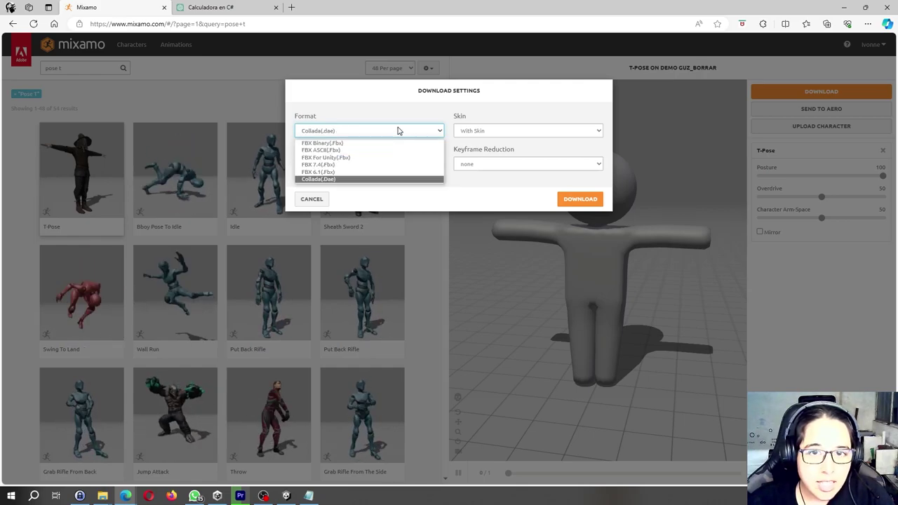
click(346, 179)
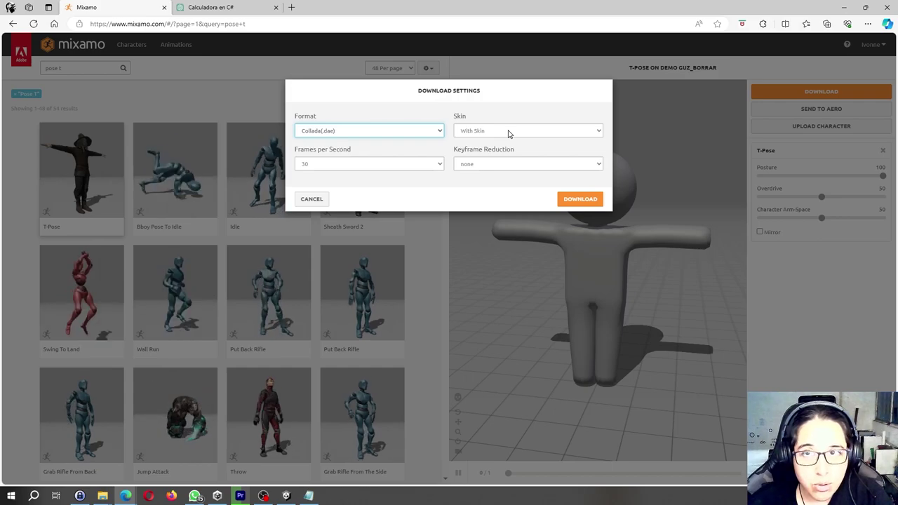
click(397, 166)
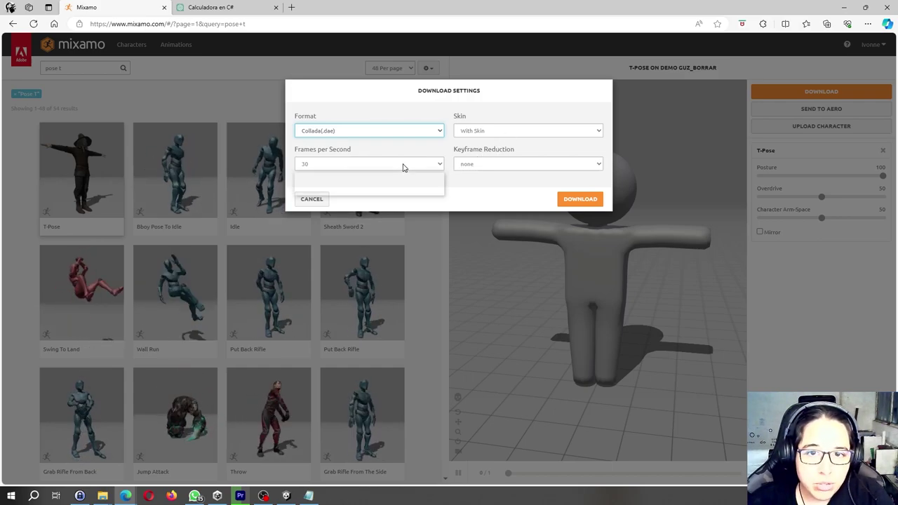
click(404, 167)
click(413, 167)
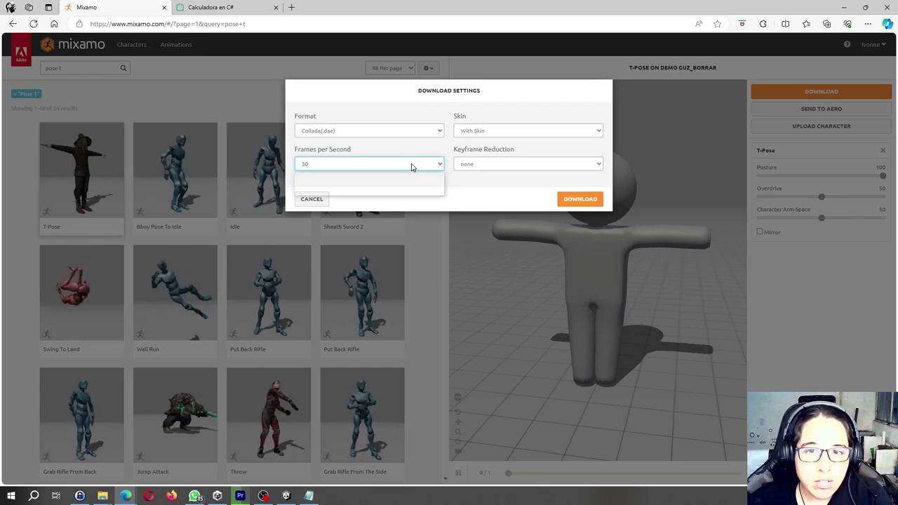
click(412, 166)
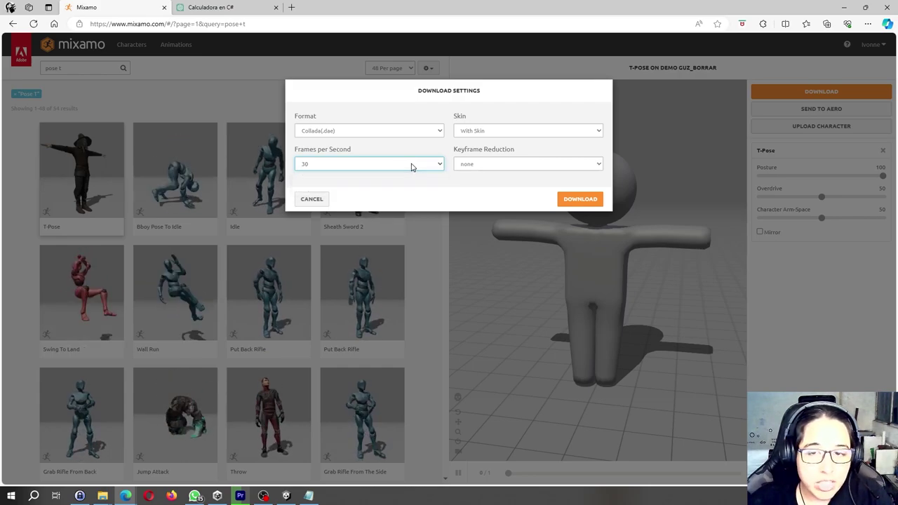
click(475, 165)
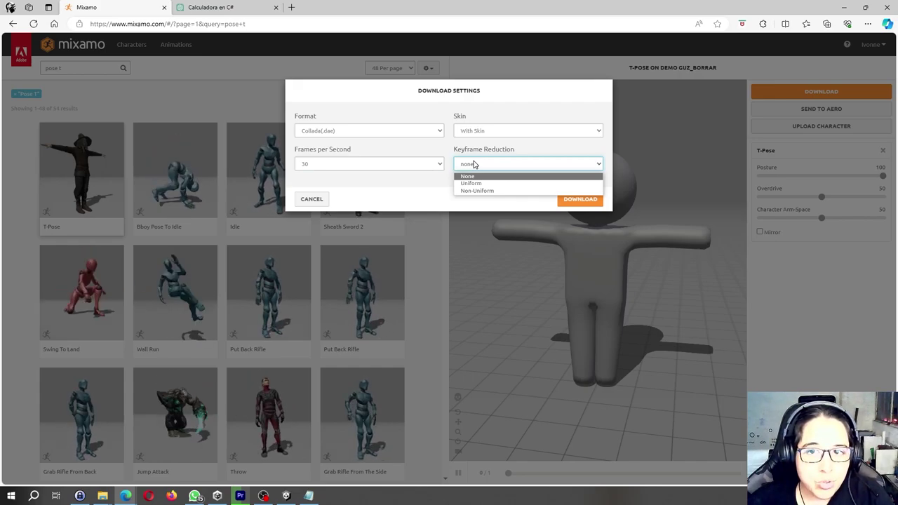
click(474, 165)
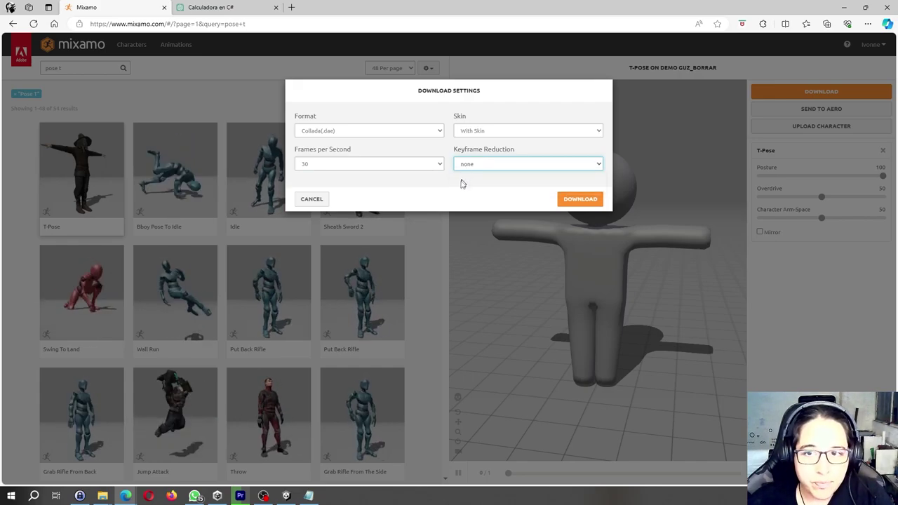
click(569, 199)
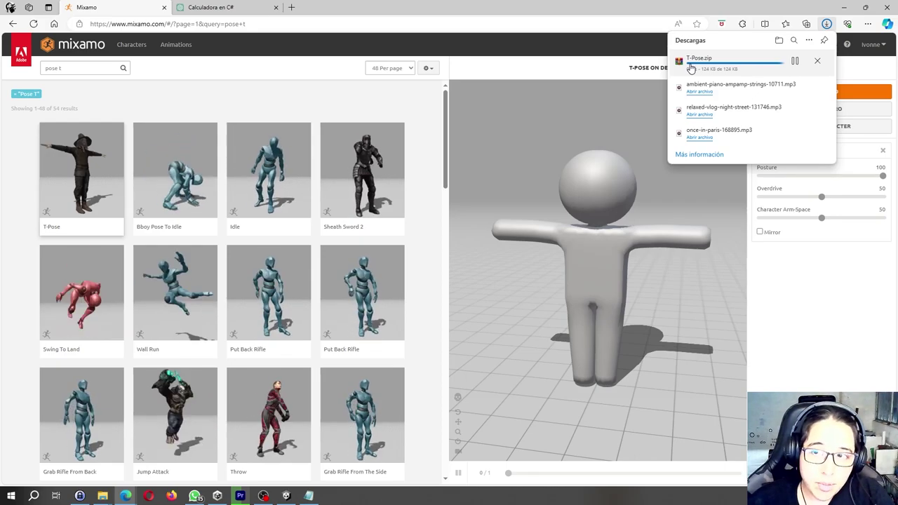
Step: Open the downloaded T-Pose.zip and start extracting T-Pose.dae to a specified folder
click(693, 65)
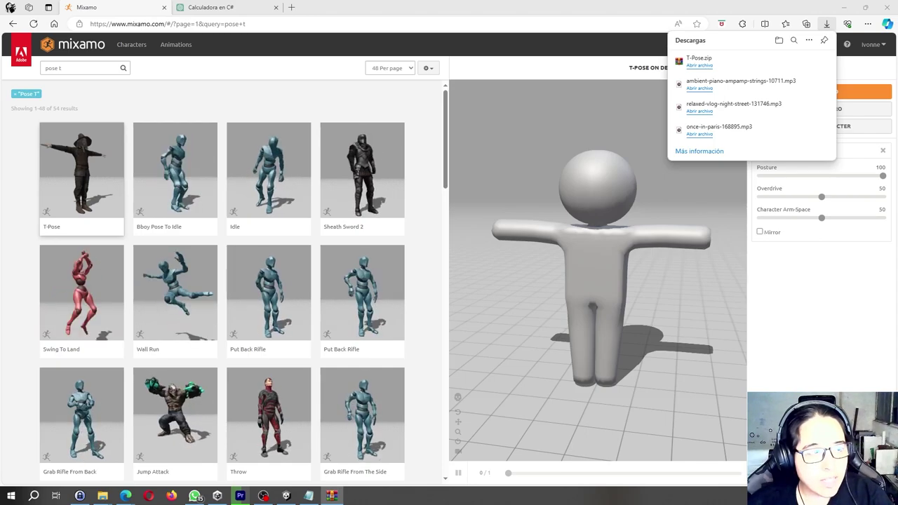
drag(309, 151, 437, 131)
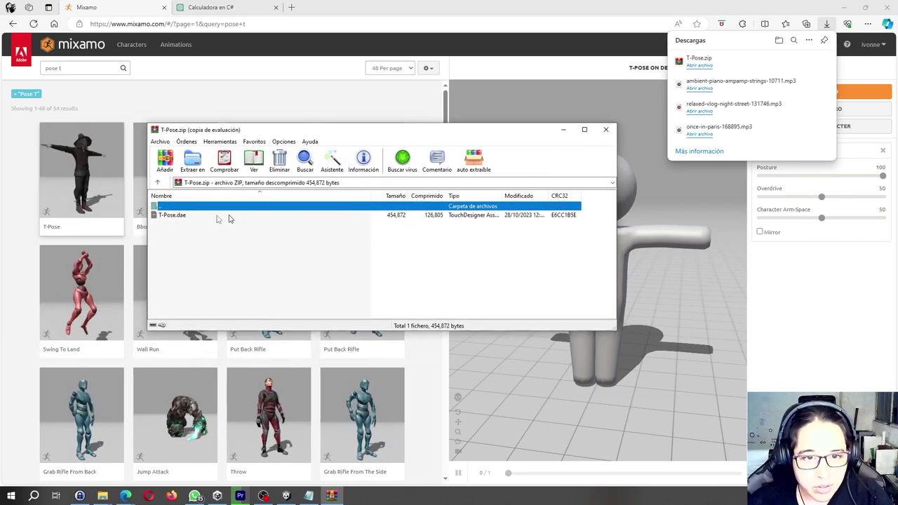
click(169, 217)
click(179, 242)
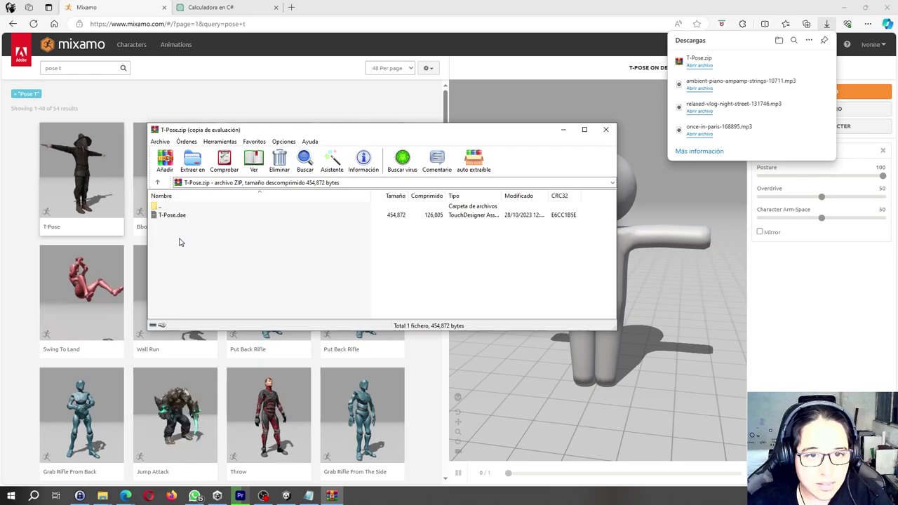
click(167, 219)
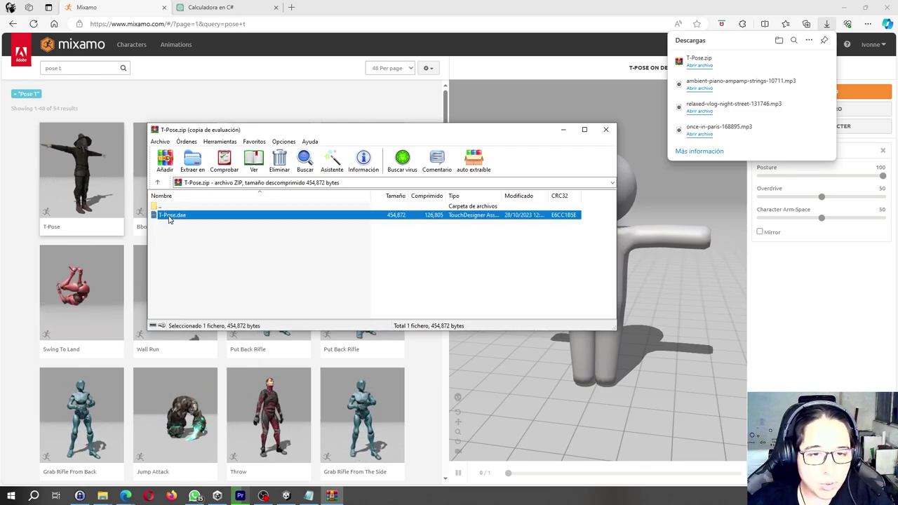
right_click(168, 216)
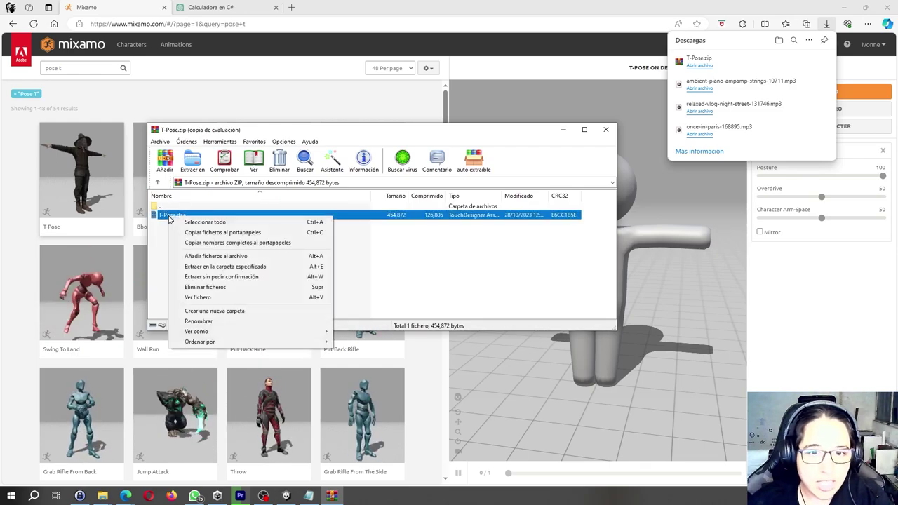
click(240, 267)
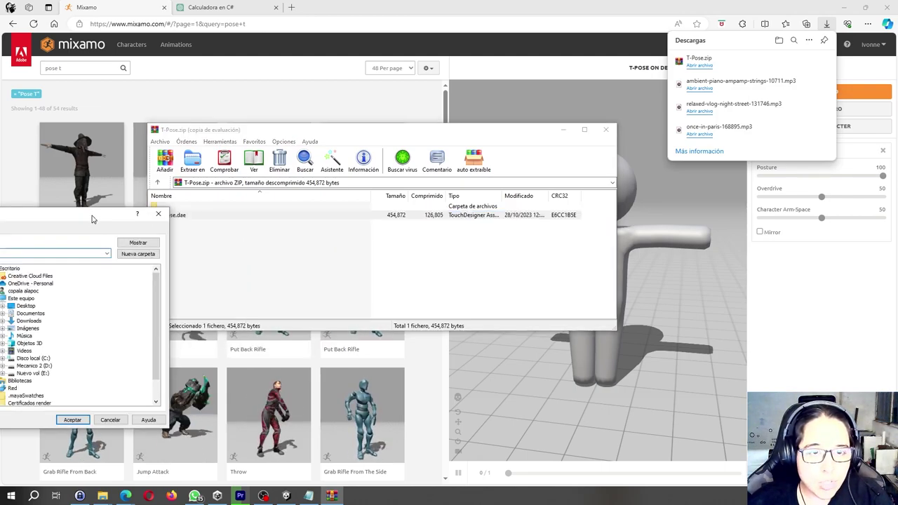
drag(96, 223, 357, 196)
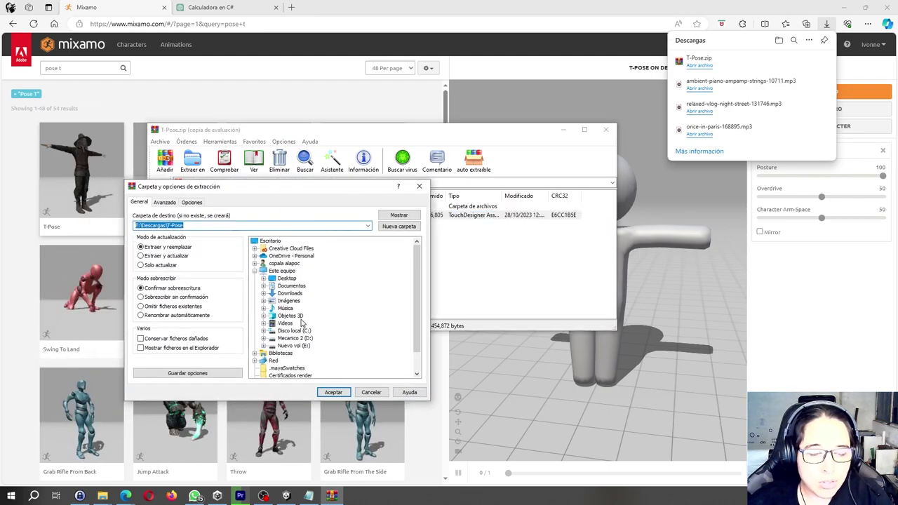
Step: Set the extraction destination to D:\Disco Maxtor respaldo\old\respaldo\ocio\guztavo\game
scroll(305, 322, down, 1)
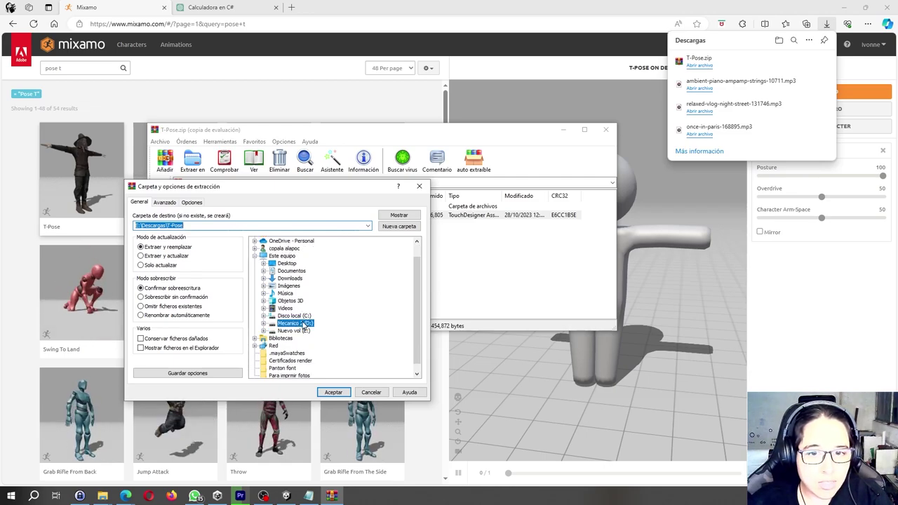
click(304, 325)
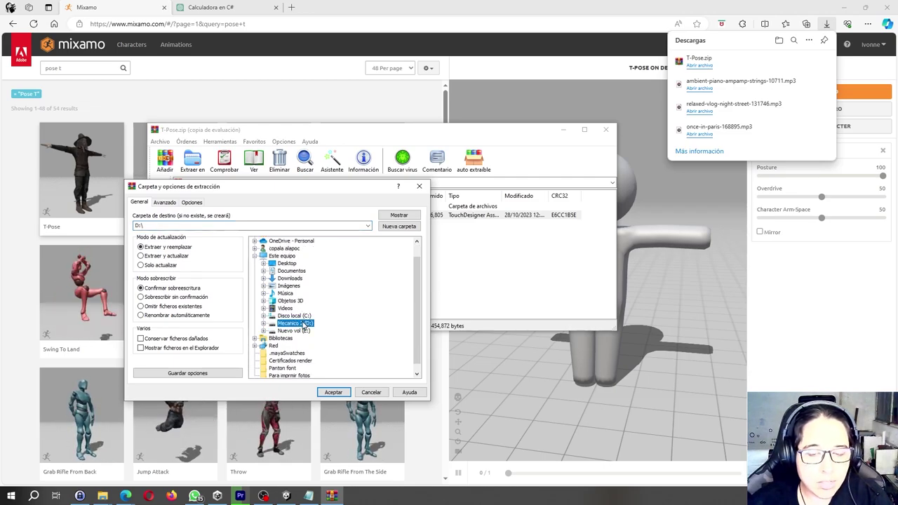
click(263, 323)
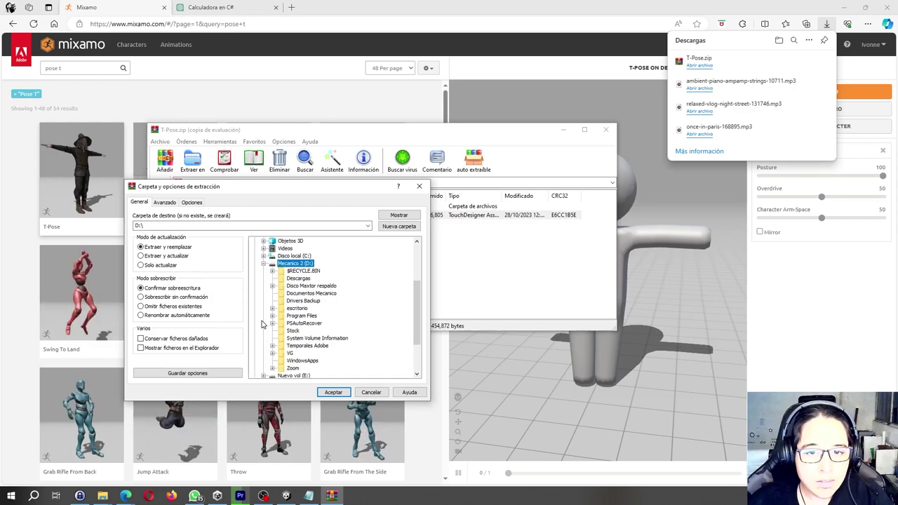
scroll(309, 321, down, 1)
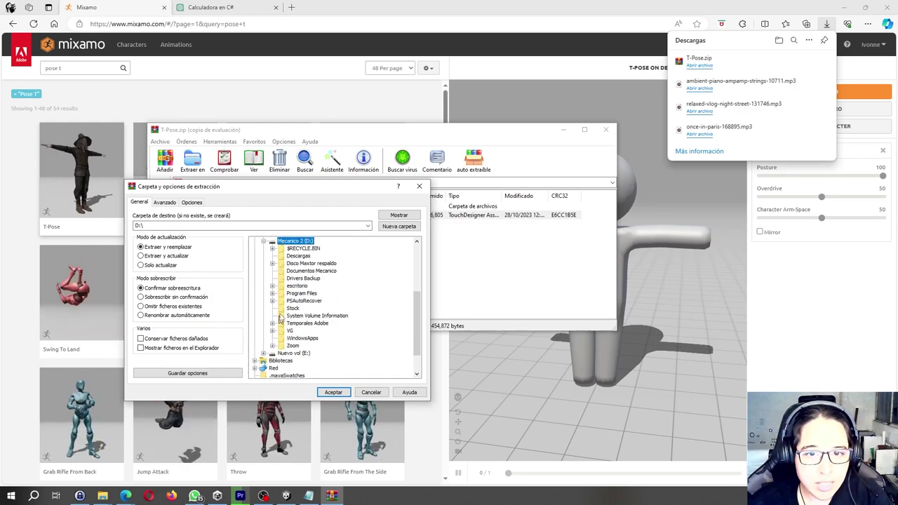
double_click(316, 265)
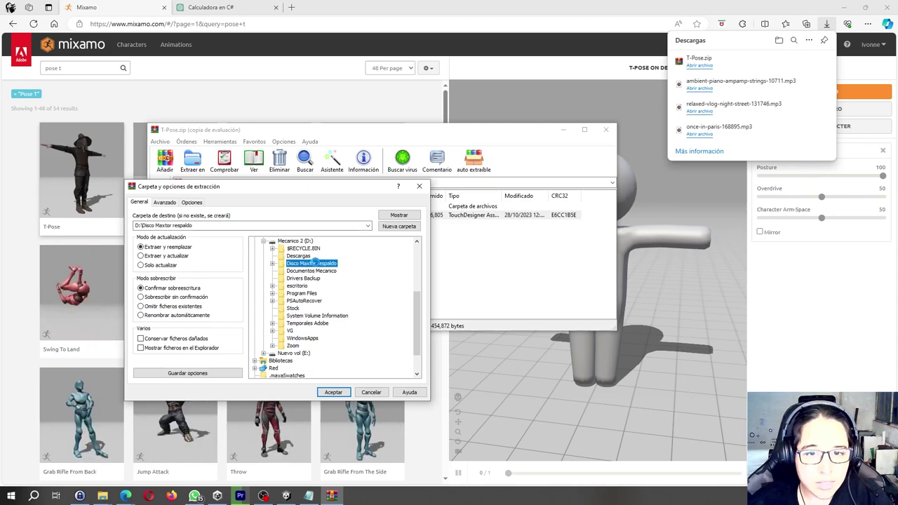
double_click(298, 317)
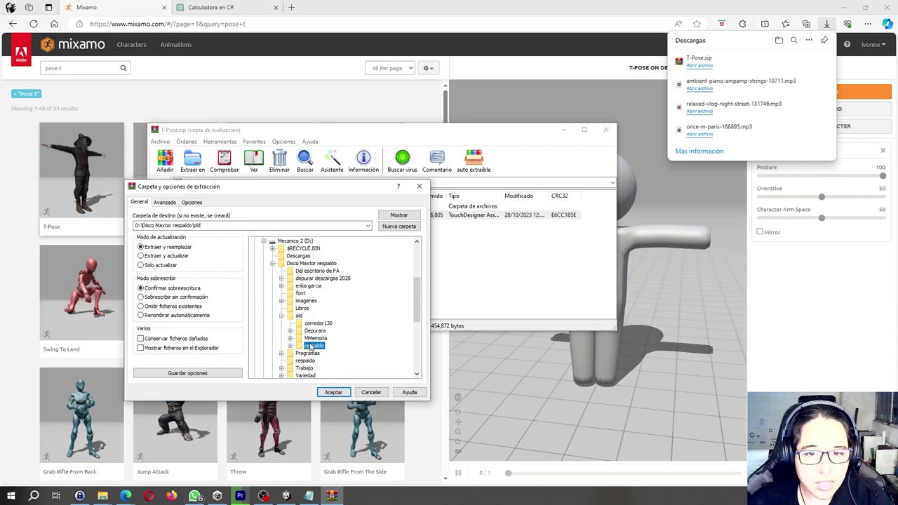
double_click(313, 345)
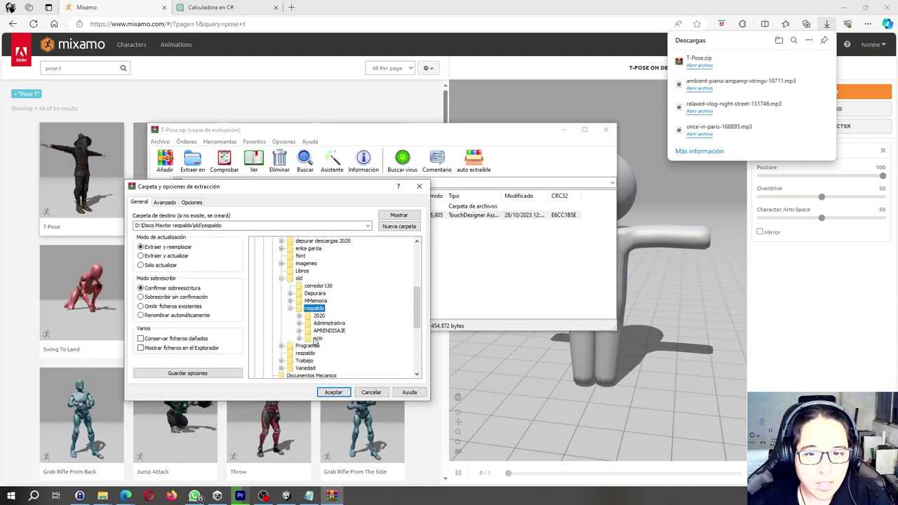
double_click(316, 339)
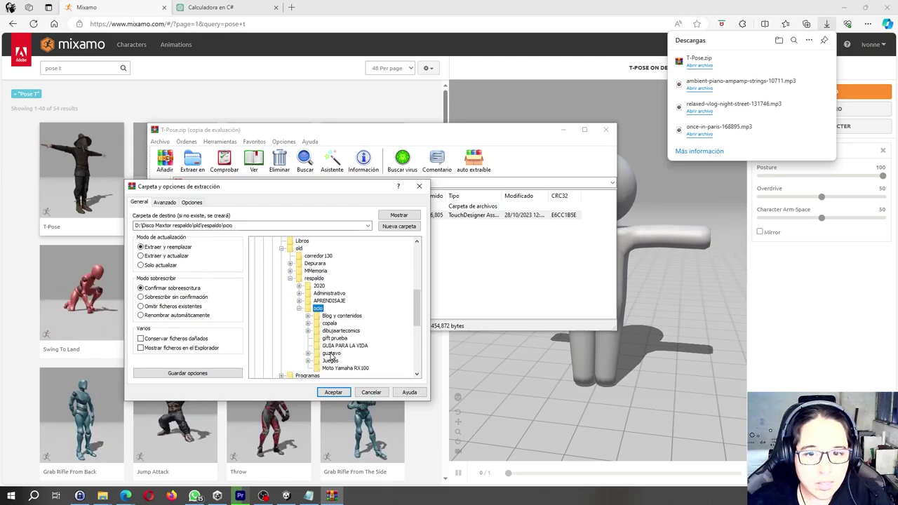
double_click(331, 354)
scroll(350, 351, down, 1)
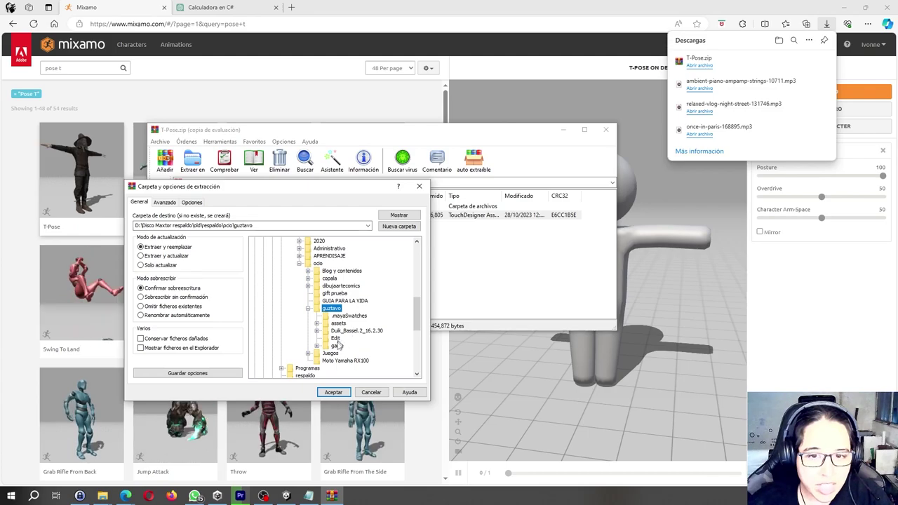
double_click(338, 347)
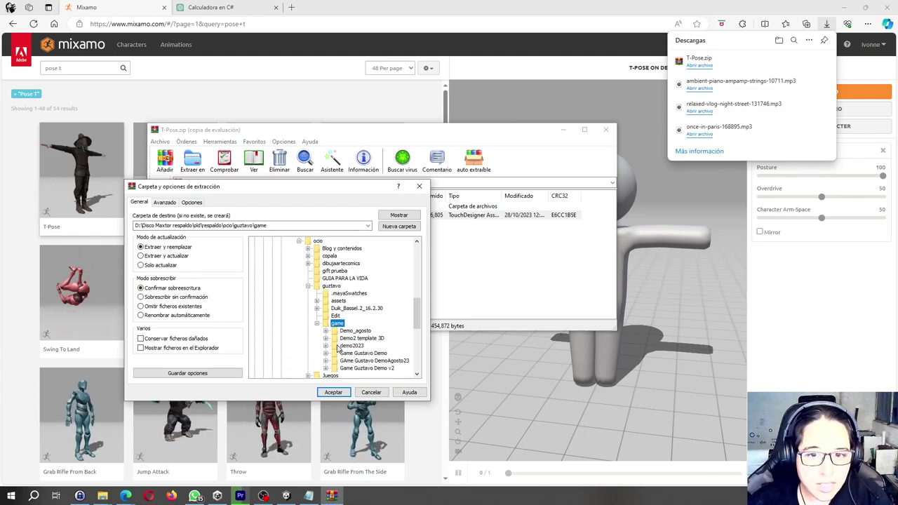
scroll(354, 309, down, 3)
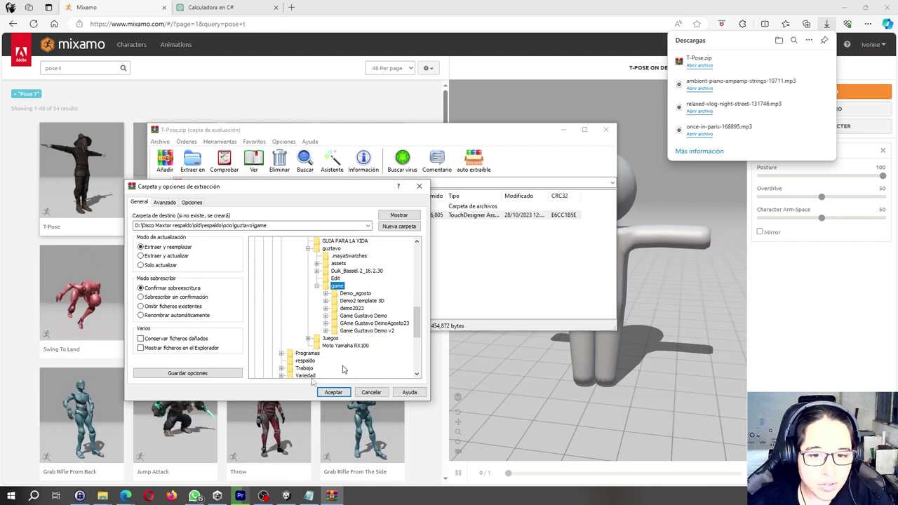
Step: Check which project is open in Unity, and set WinRAR's extraction destination to its Game Gustavo Demo\Assets\Scenes folder
click(286, 496)
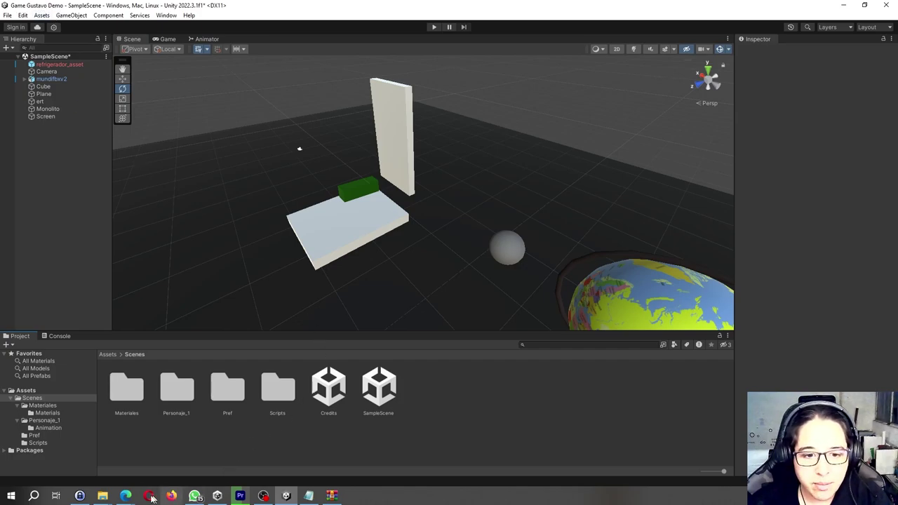
mouse_move(109, 496)
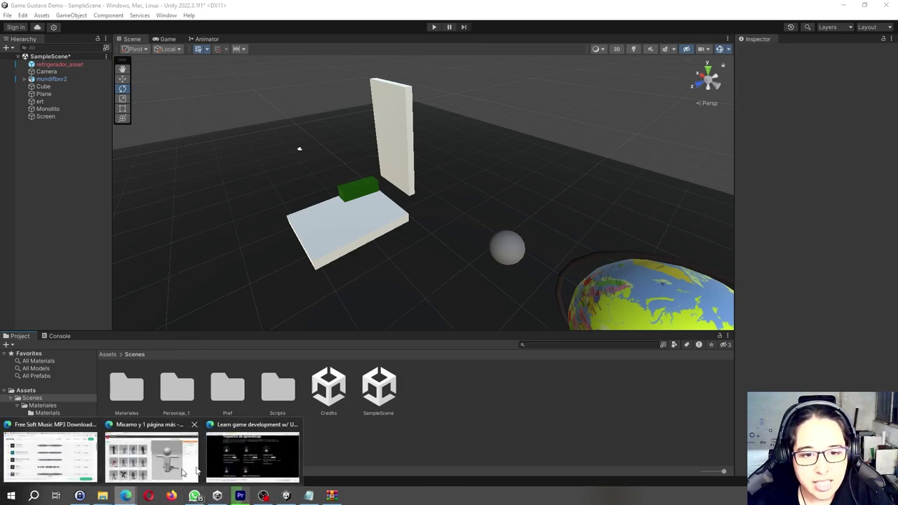
click(177, 460)
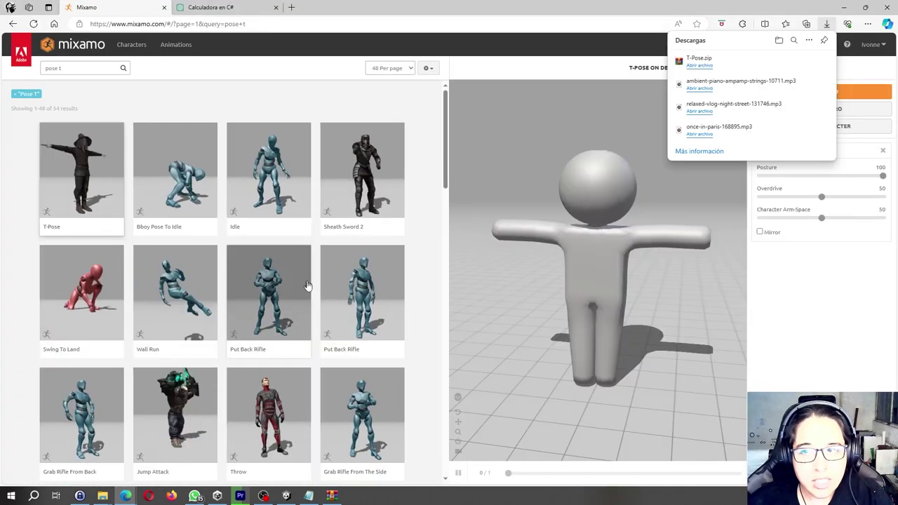
click(329, 496)
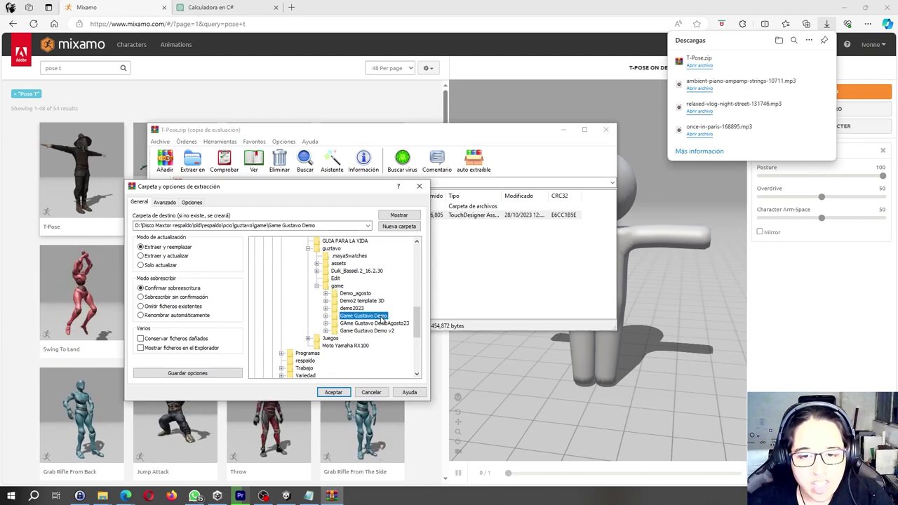
double_click(382, 317)
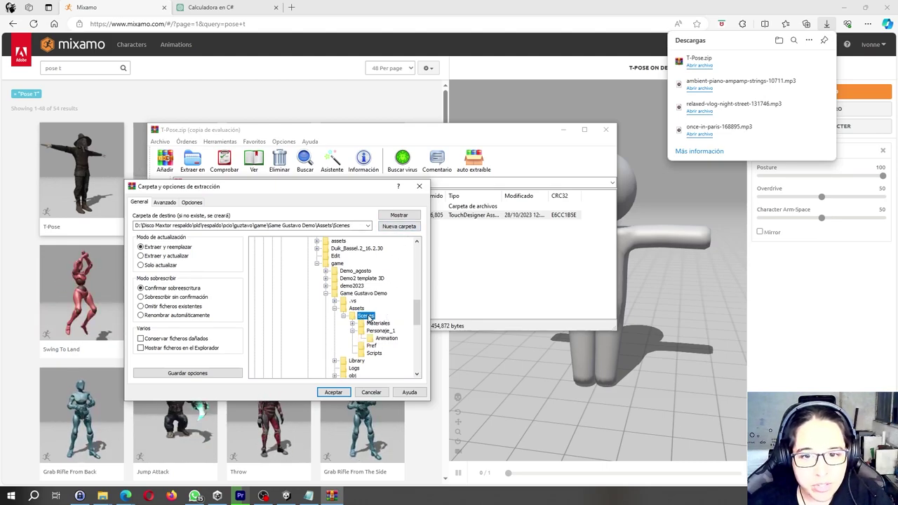
Step: Create a Personajes folder inside Scenes with a Guztavo subfolder as the extraction destination
click(399, 225)
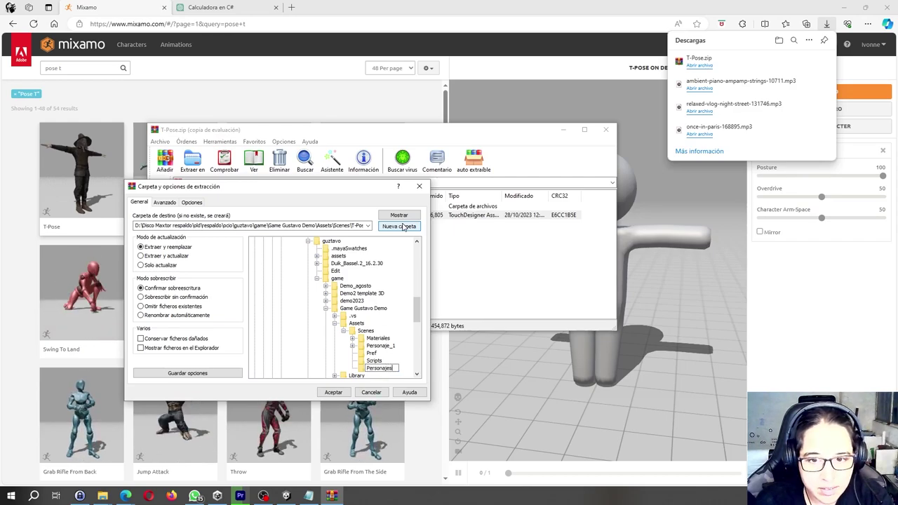
key(Return)
click(401, 229)
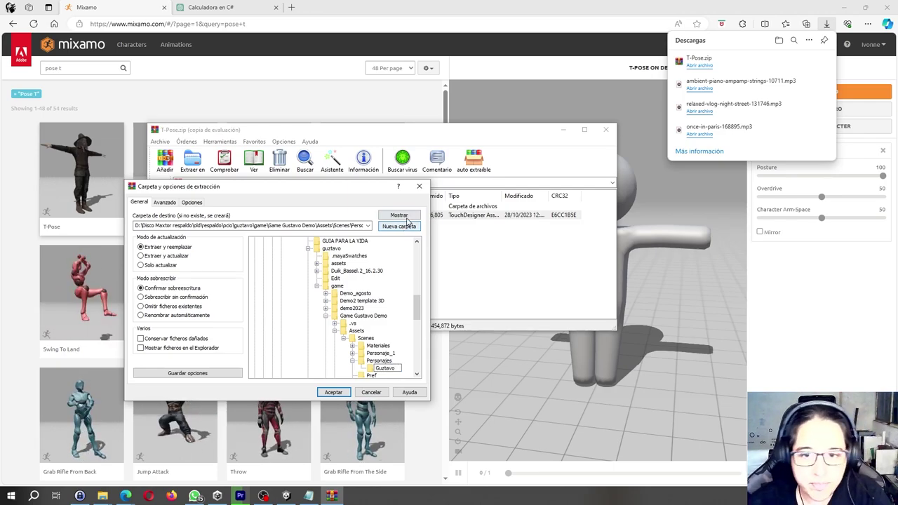
key(Return)
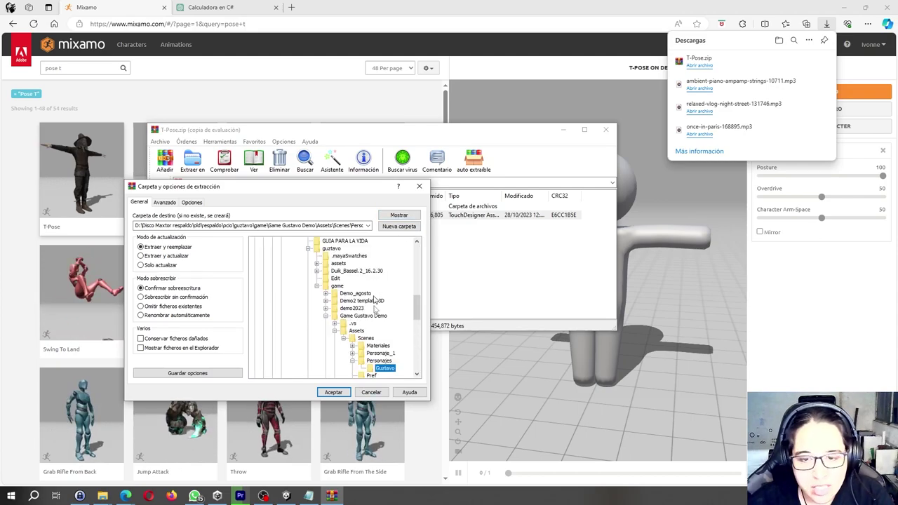
scroll(374, 306, down, 1)
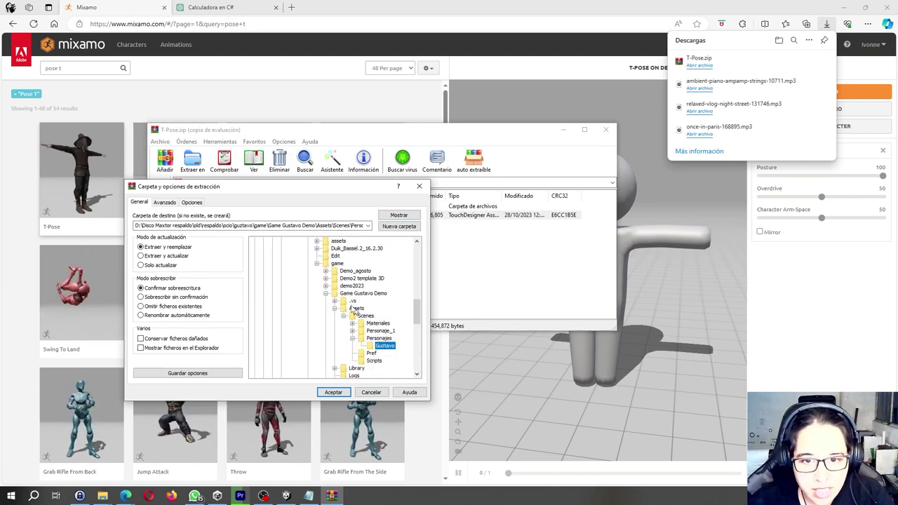
Step: Extract T-Pose.dae into the Scenes\Personajes\Guztavo folder, and close the archive and the browser's download list
click(333, 392)
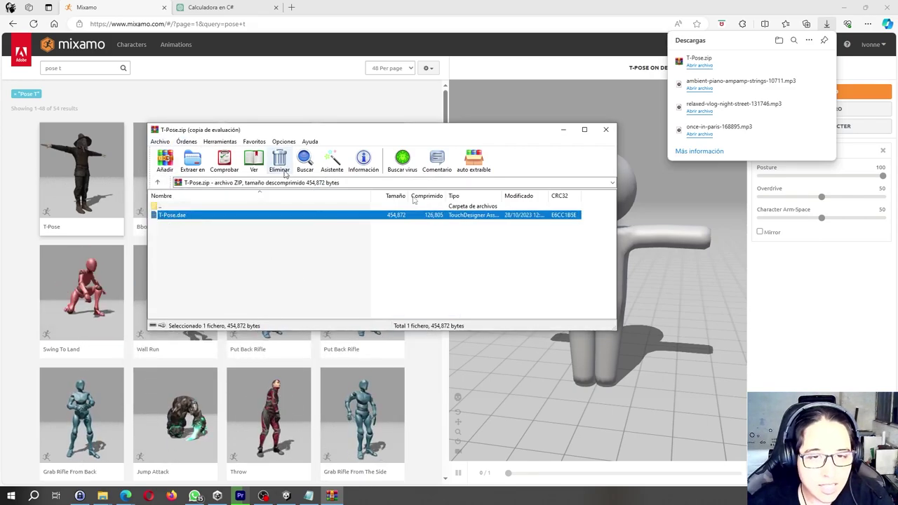
click(608, 129)
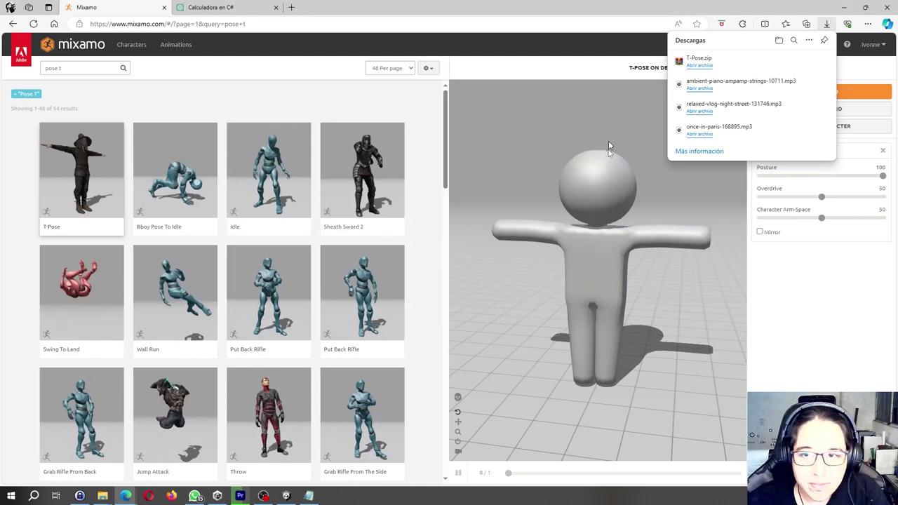
click(824, 25)
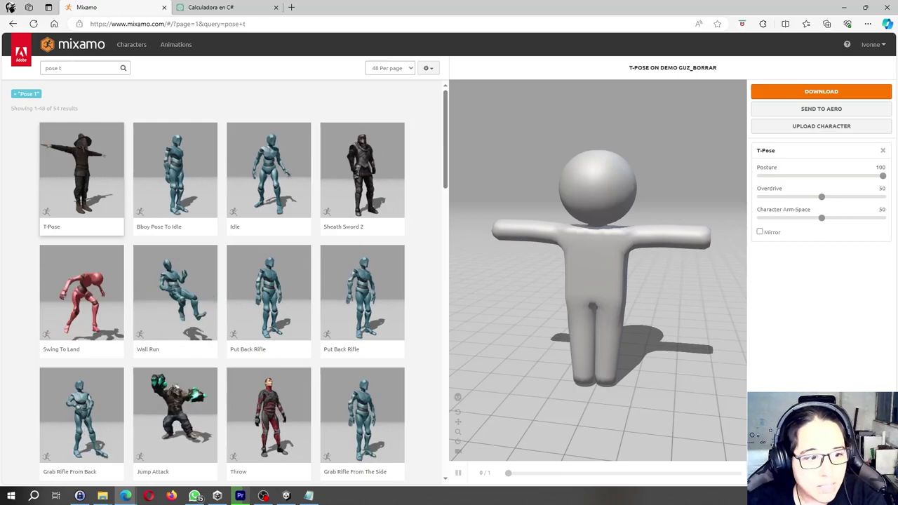
Step: Search the Mixamo animation library for "run"
click(70, 69)
drag(63, 68, 28, 70)
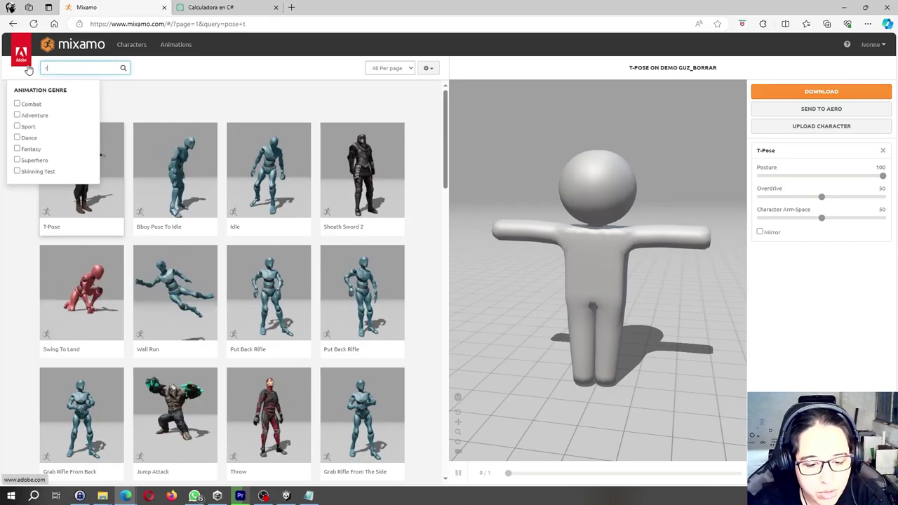
text(run)
key(Return)
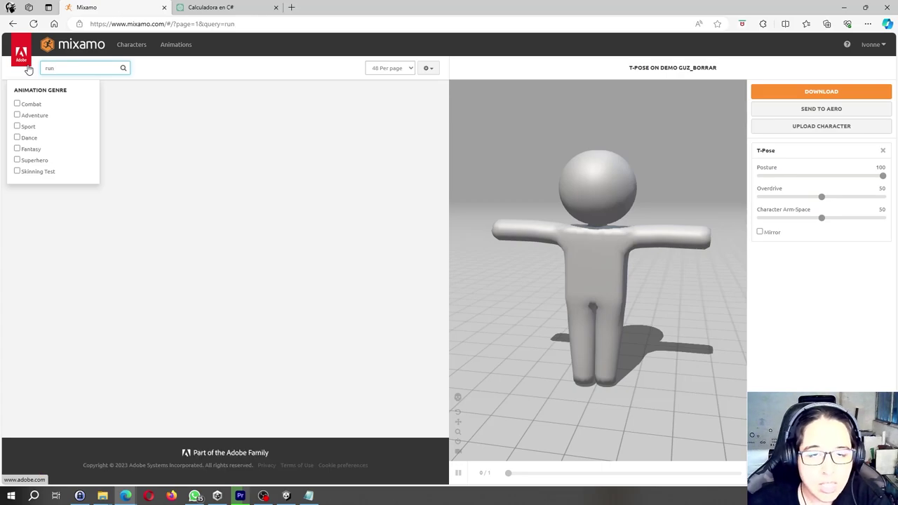
Step: Preview the Injured Run animation and the crouched Run animation on the character, with In Place enabled for Run
click(239, 177)
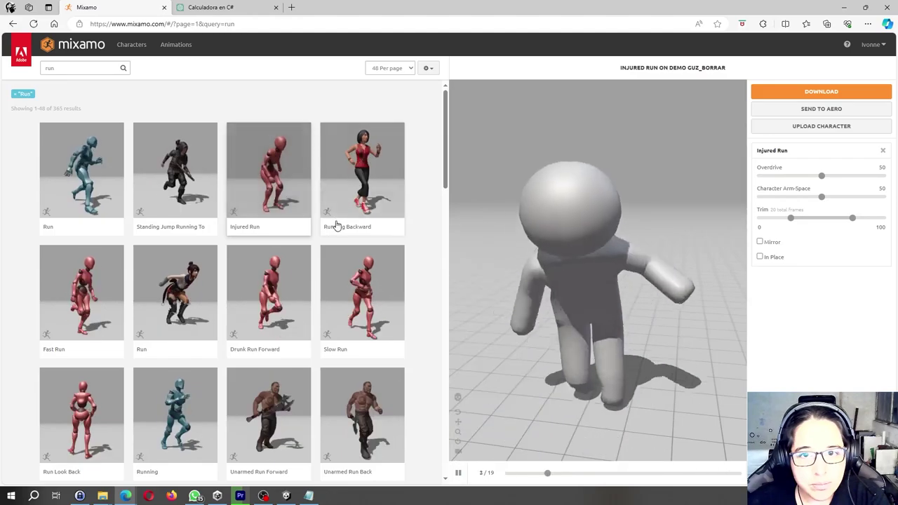
click(175, 295)
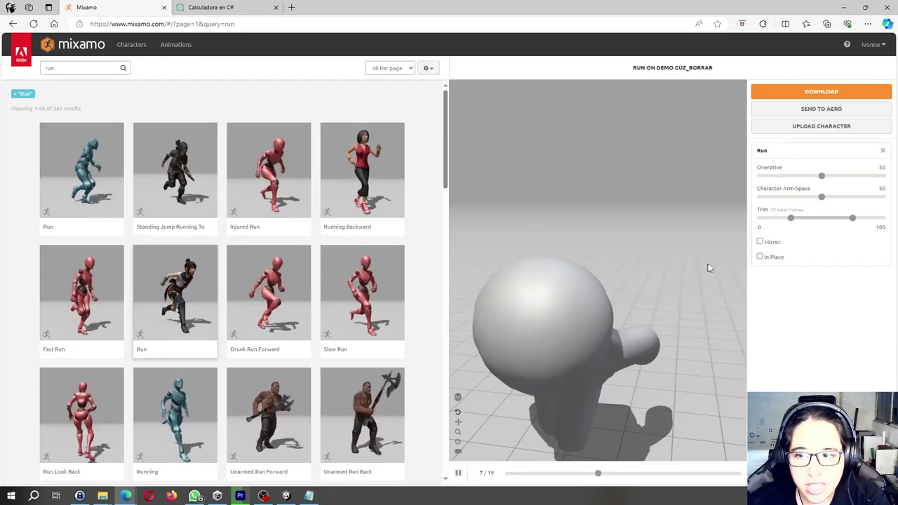
click(760, 257)
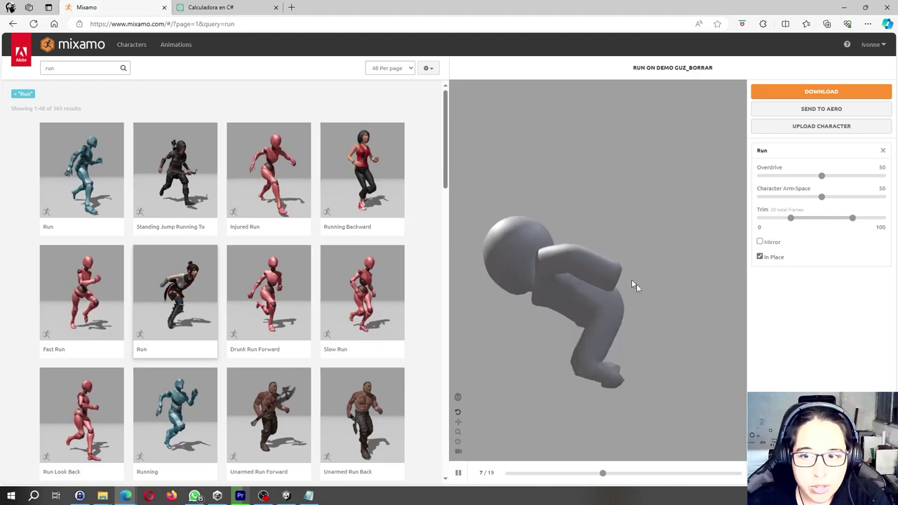
drag(675, 300, 641, 274)
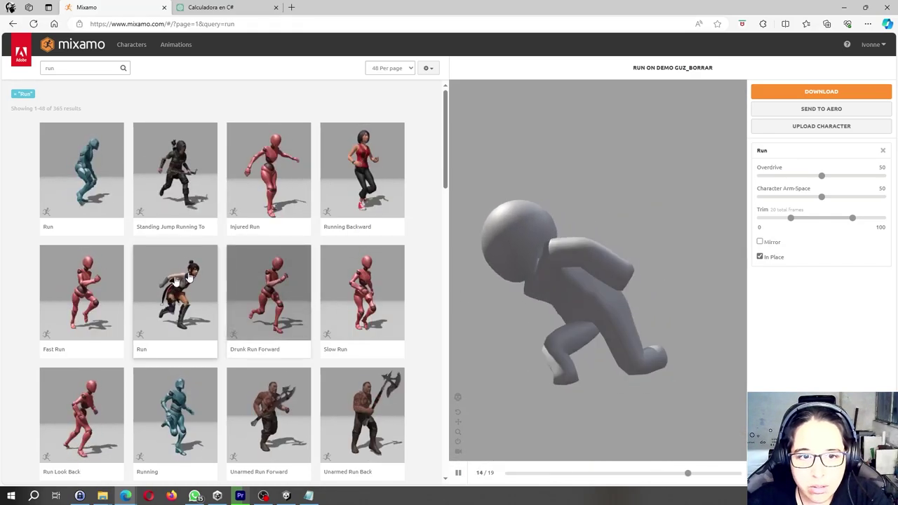
Step: Apply the Fast Run animation with In Place enabled, Overdrive set to 12 and Character Arm-Space set to 41
click(77, 298)
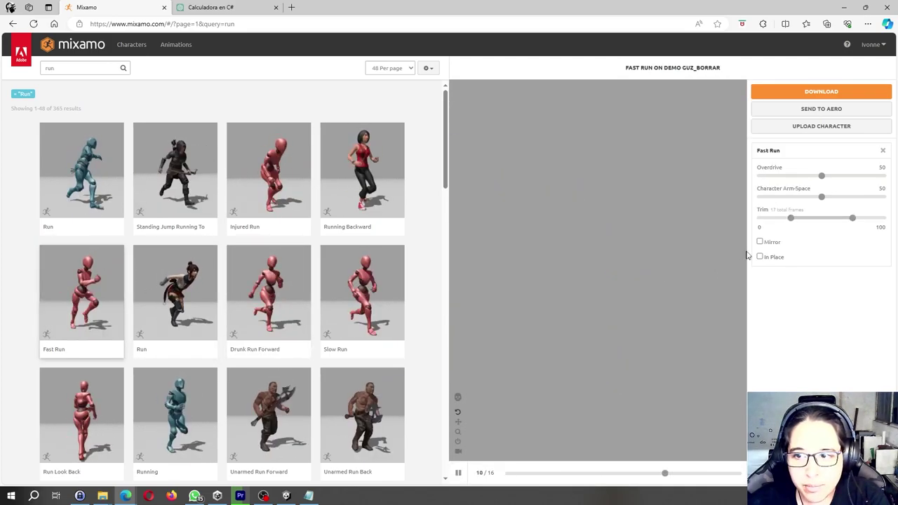
click(760, 257)
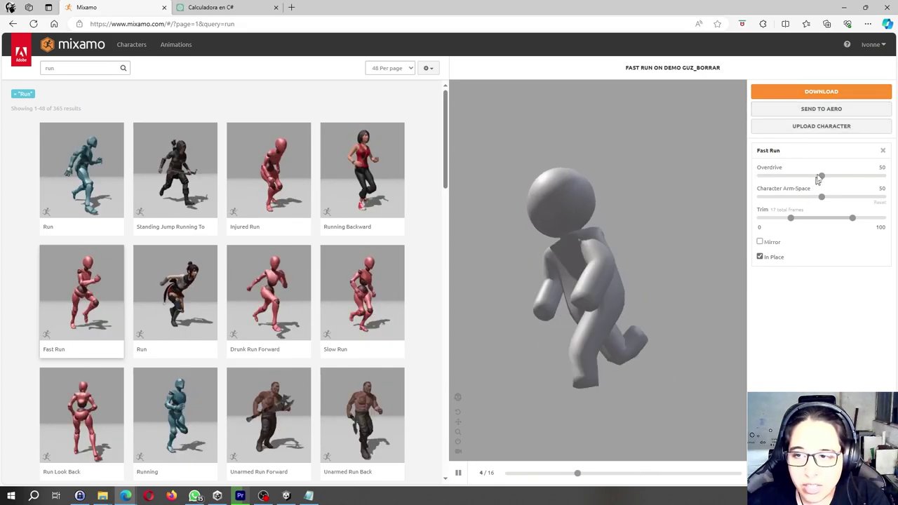
drag(823, 179, 775, 180)
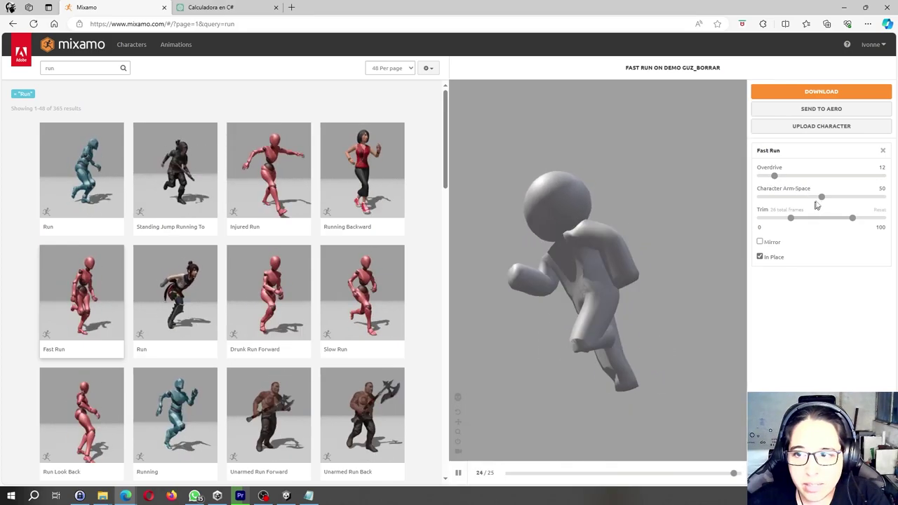
drag(822, 199, 856, 199)
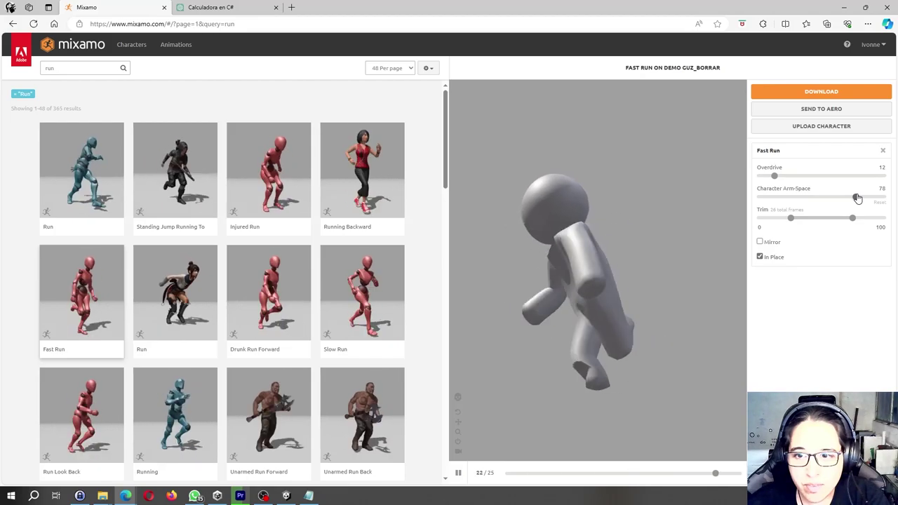
drag(856, 199, 773, 198)
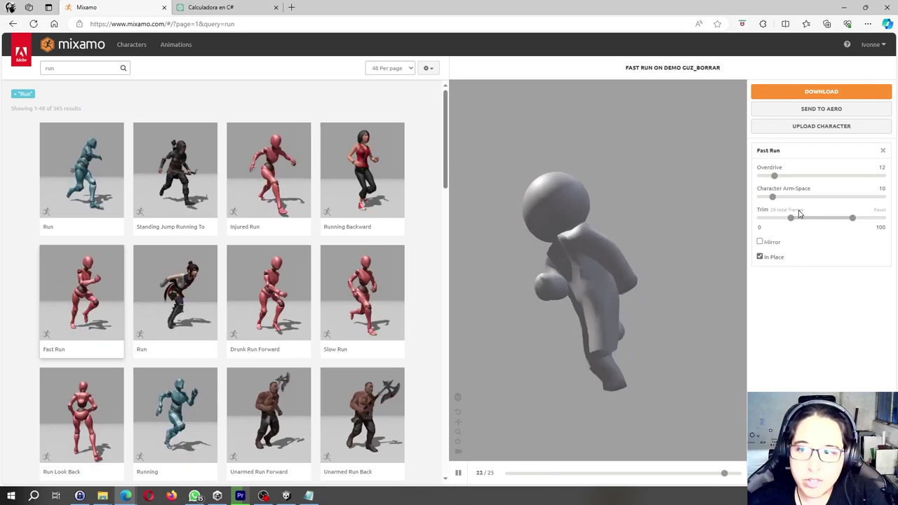
drag(771, 201, 811, 199)
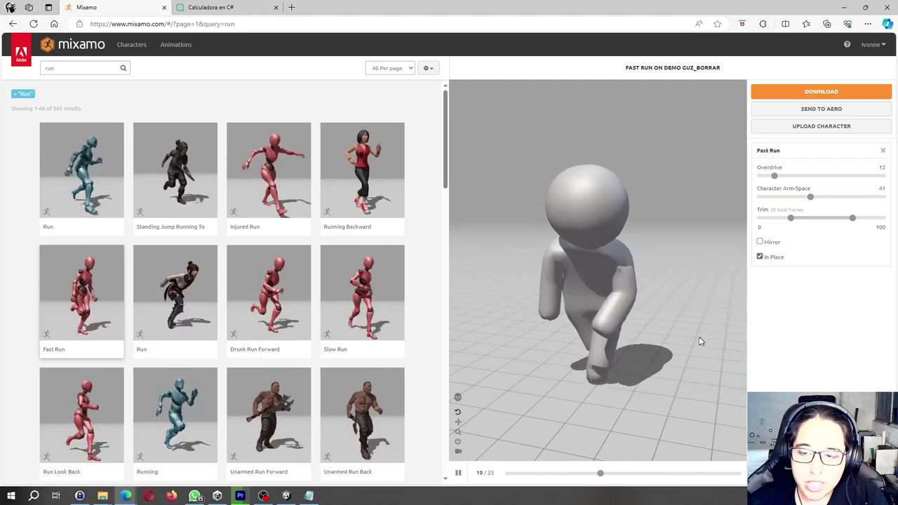
Step: Download the Fast Run animation in FBX for Unity(.fbx) format, with skin, at 30 frames per second
click(795, 94)
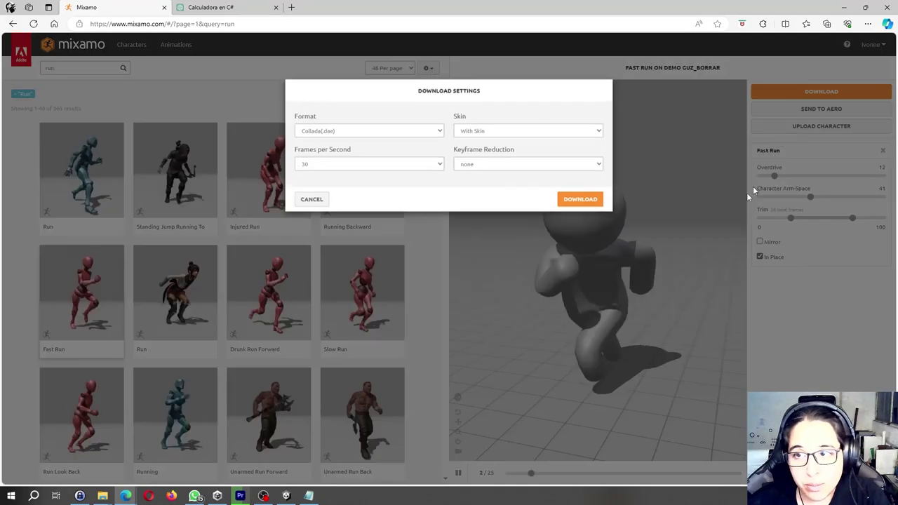
click(407, 132)
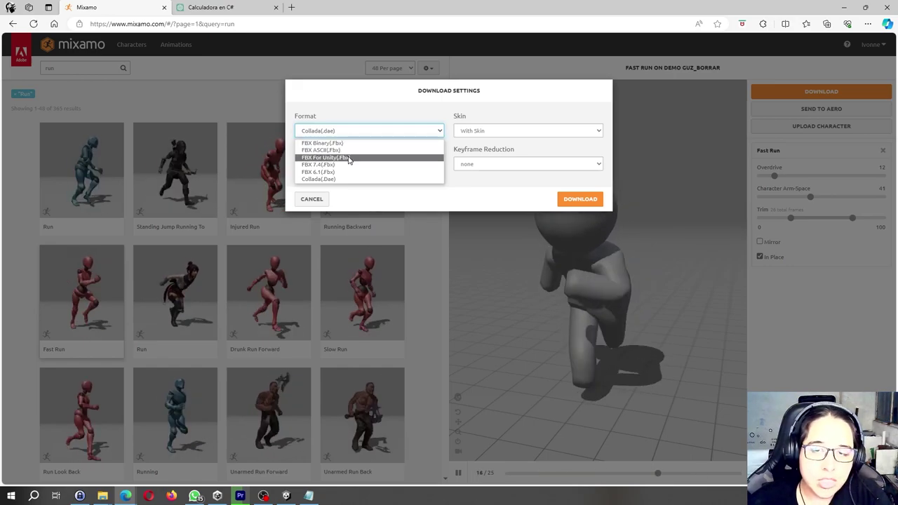
click(349, 158)
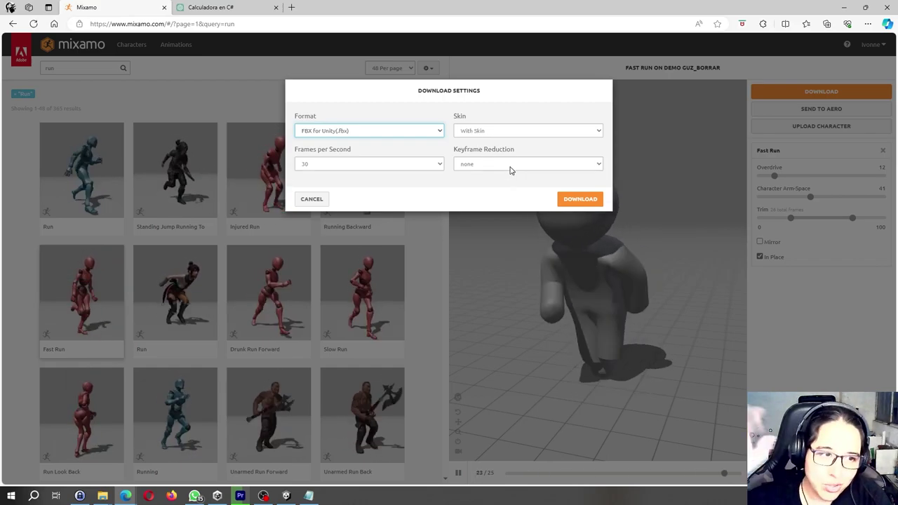
click(563, 198)
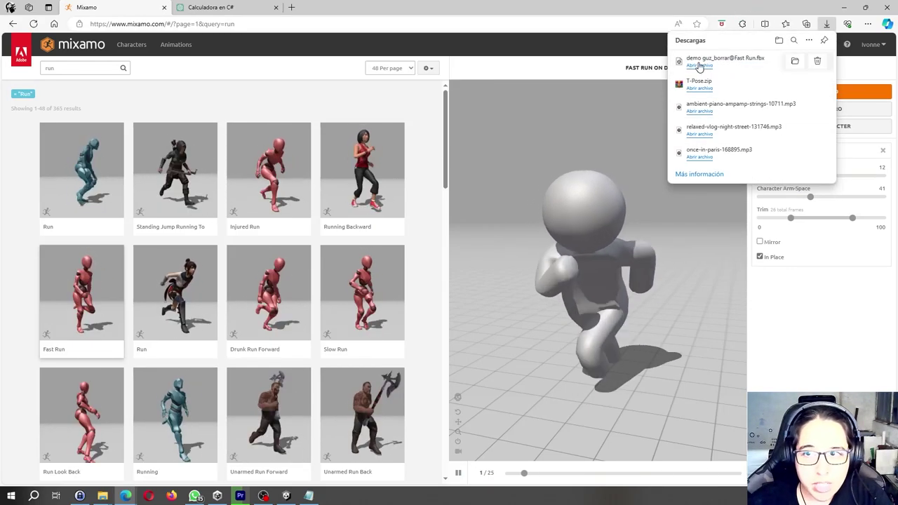
Step: Open the Descargas folder and rename the downloaded Fast Run file as Guz_run.fbx
click(792, 62)
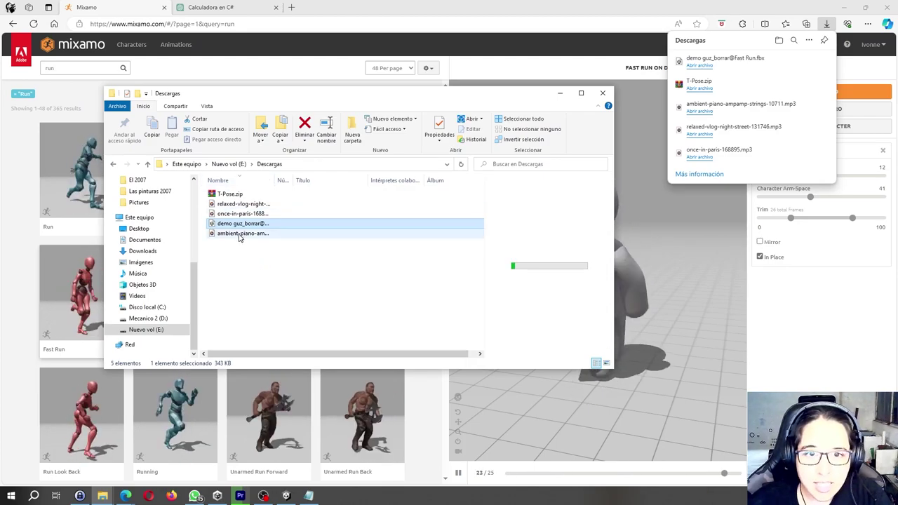
right_click(244, 224)
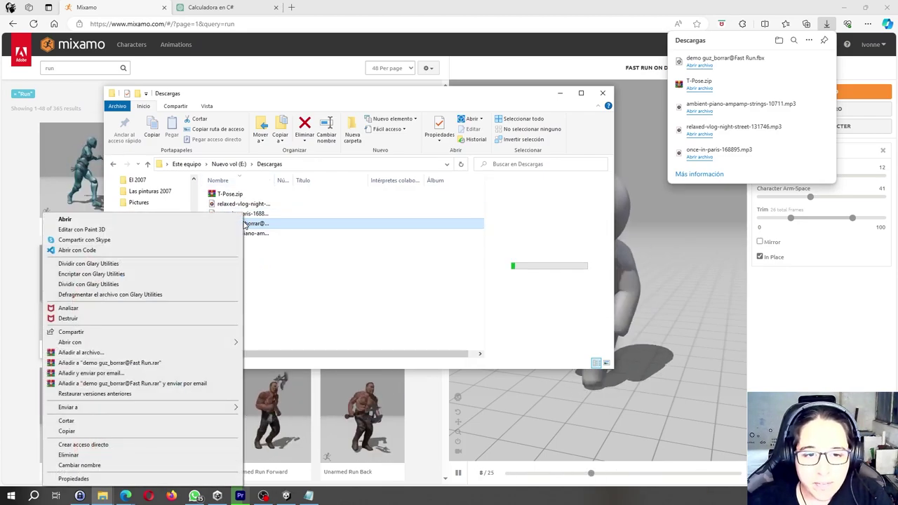
click(137, 466)
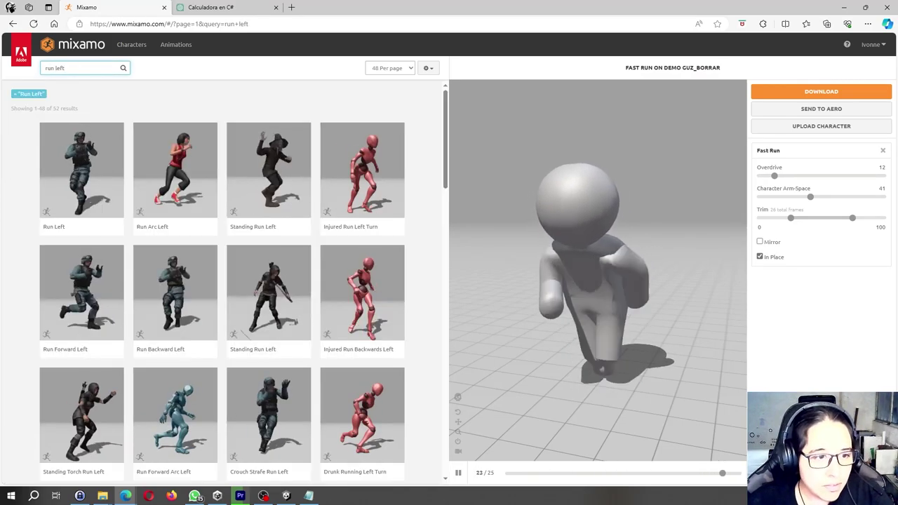
Step: Preview the Standing Run Left, Run Left, Injured Run Backwards Left Turn and Crouch Strafe Run Left animations on the character
key(alt+Tab)
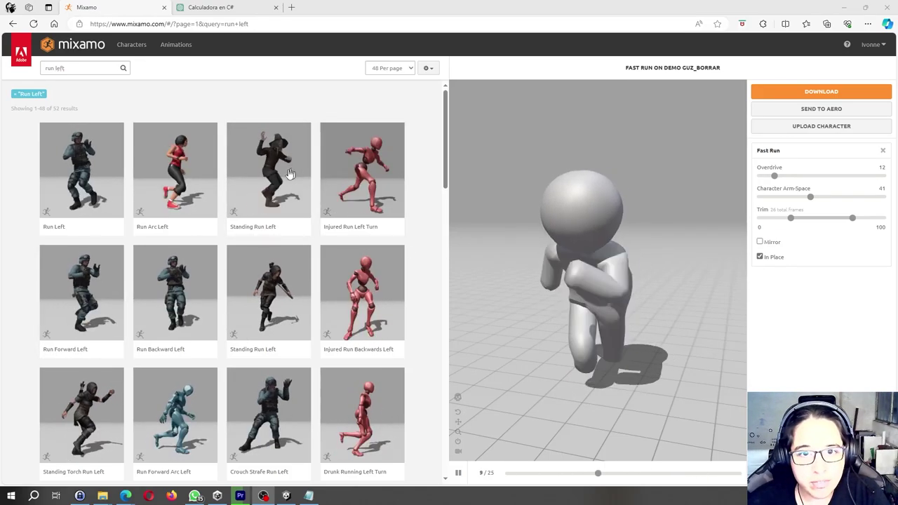
click(290, 174)
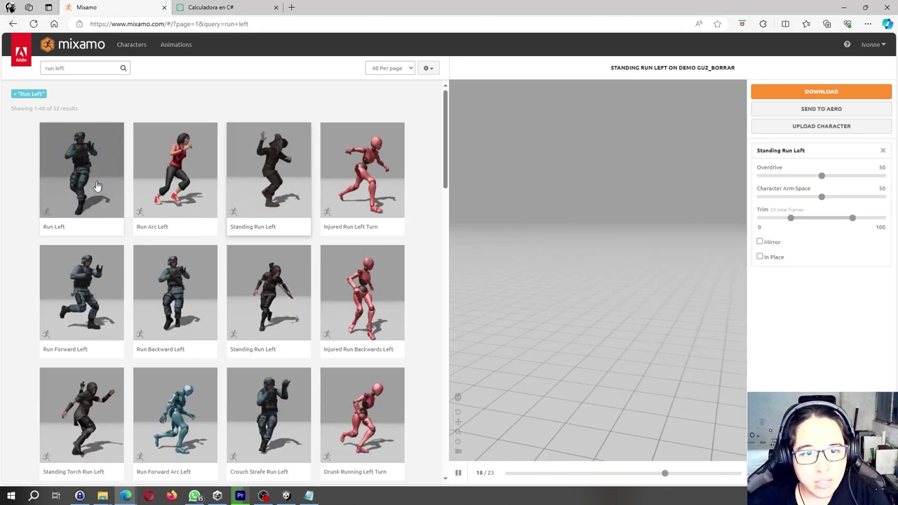
click(86, 183)
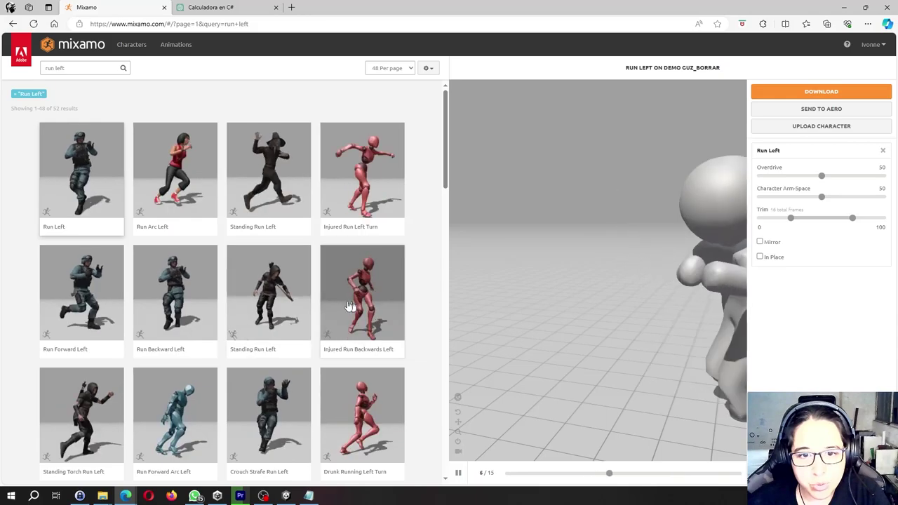
click(353, 306)
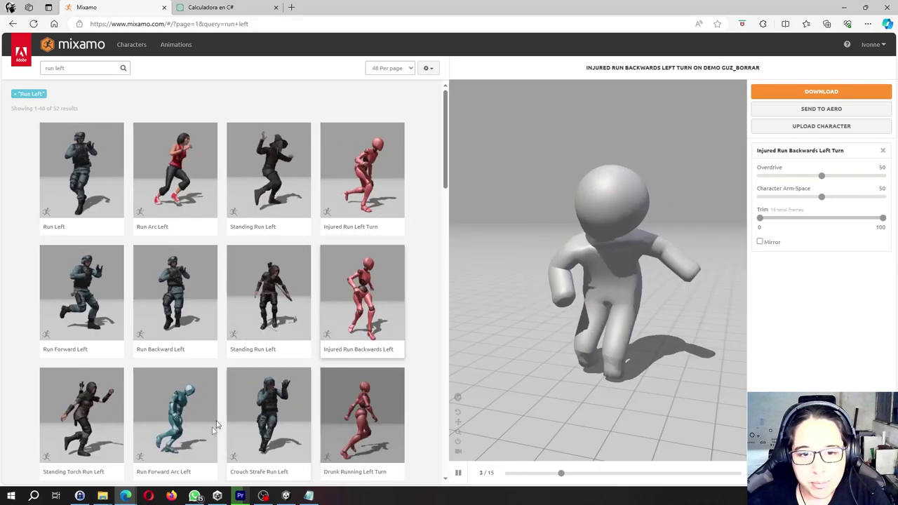
click(254, 421)
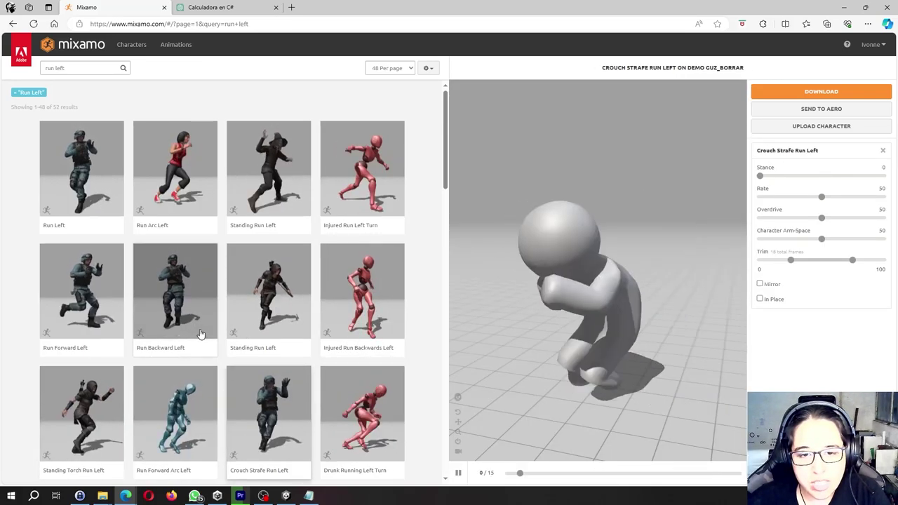
scroll(199, 330, down, 5)
scroll(196, 322, down, 1)
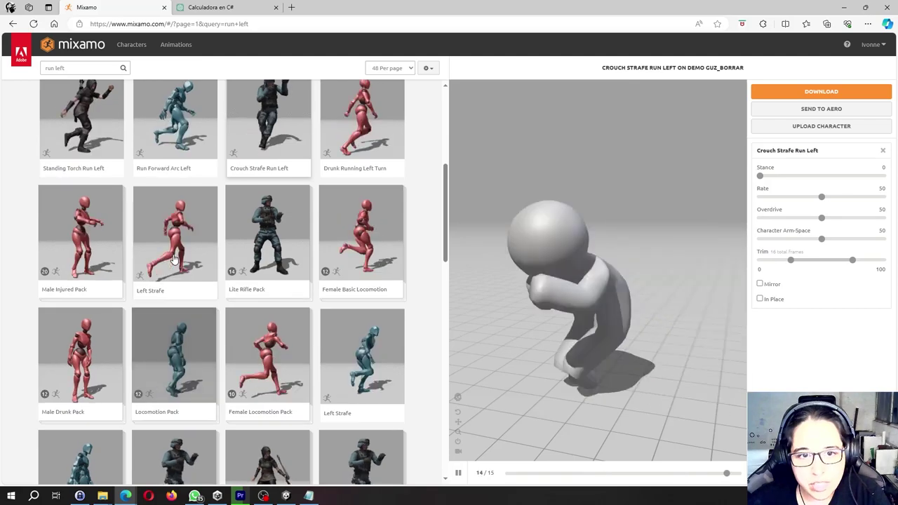
Step: Apply the red figure's Left Strafe animation with In Place enabled, Overdrive set to 26 and Character Arm-Space set to 65
click(173, 259)
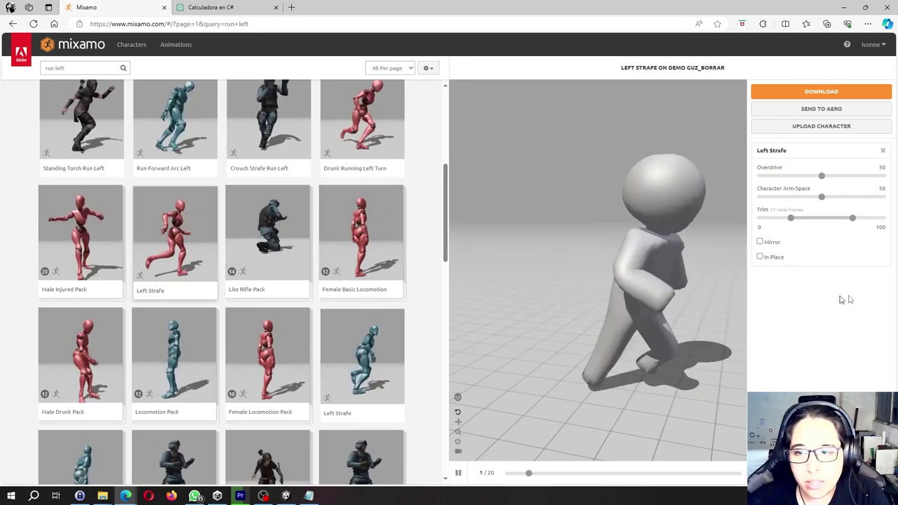
click(772, 257)
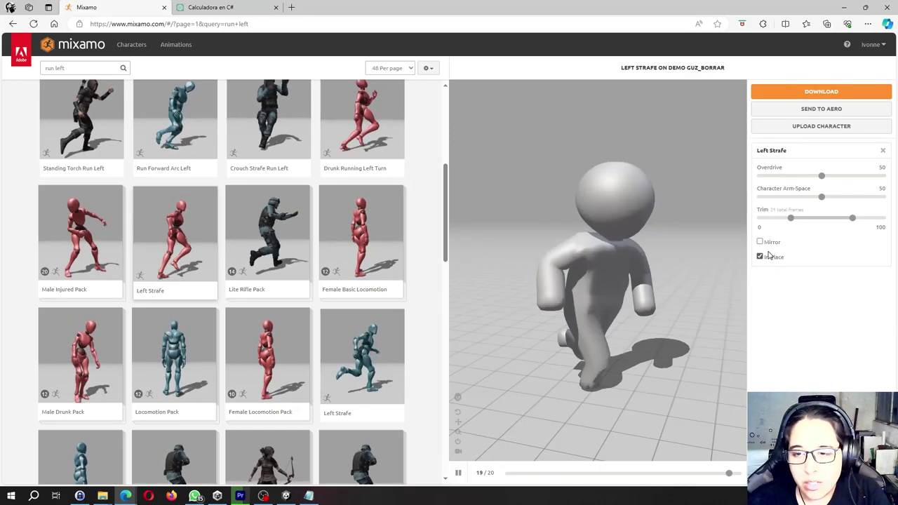
click(784, 176)
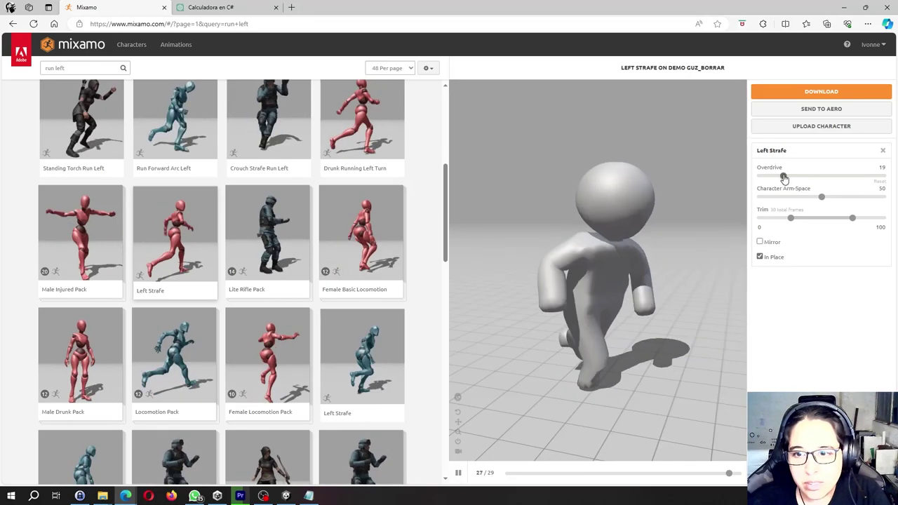
drag(784, 176, 792, 177)
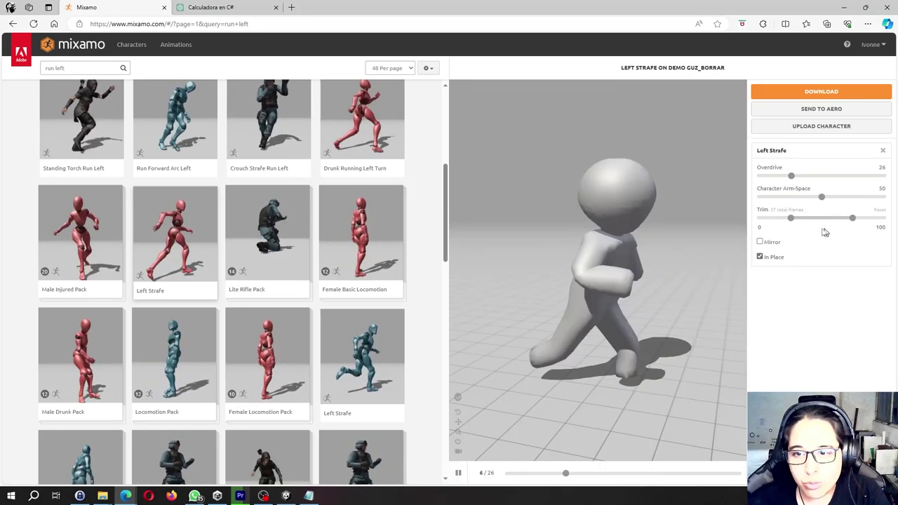
drag(821, 200, 829, 201)
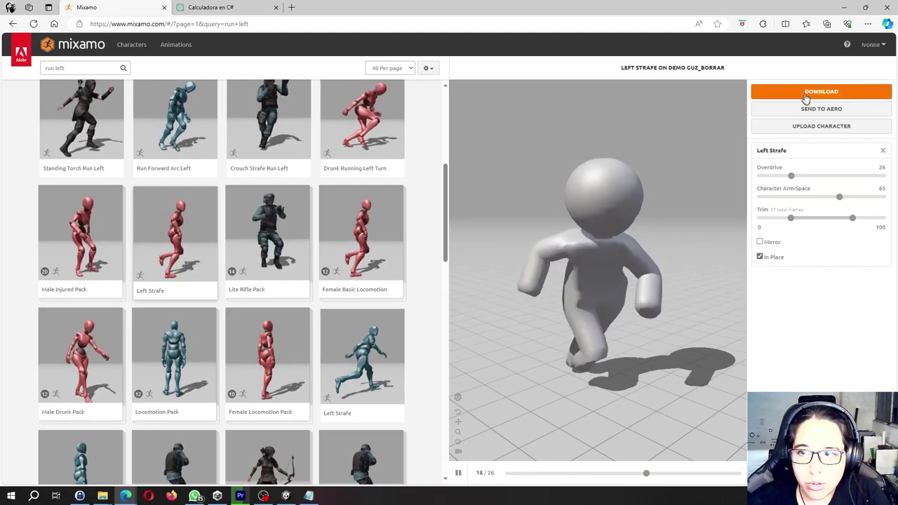
Step: Download the Left Strafe animation as FBX for Unity with skin at 30 frames per second, and start renaming the file in Descargas
click(801, 92)
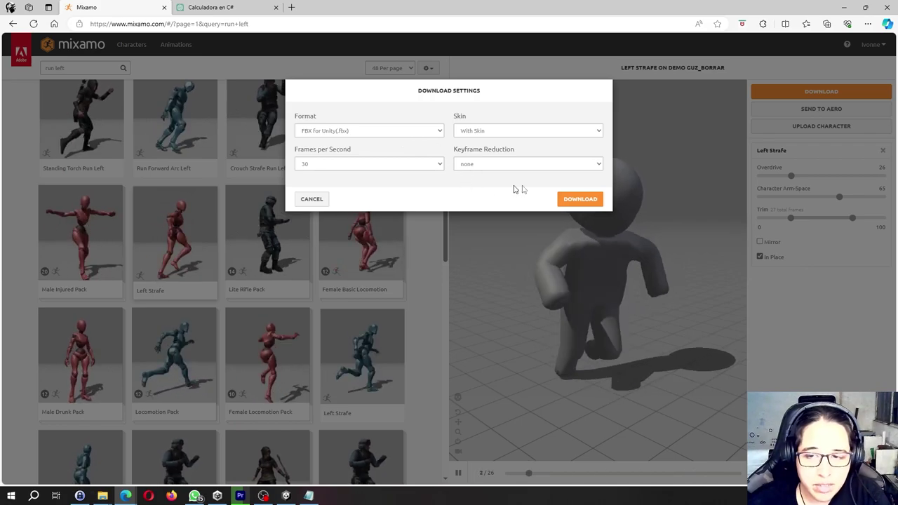
click(575, 200)
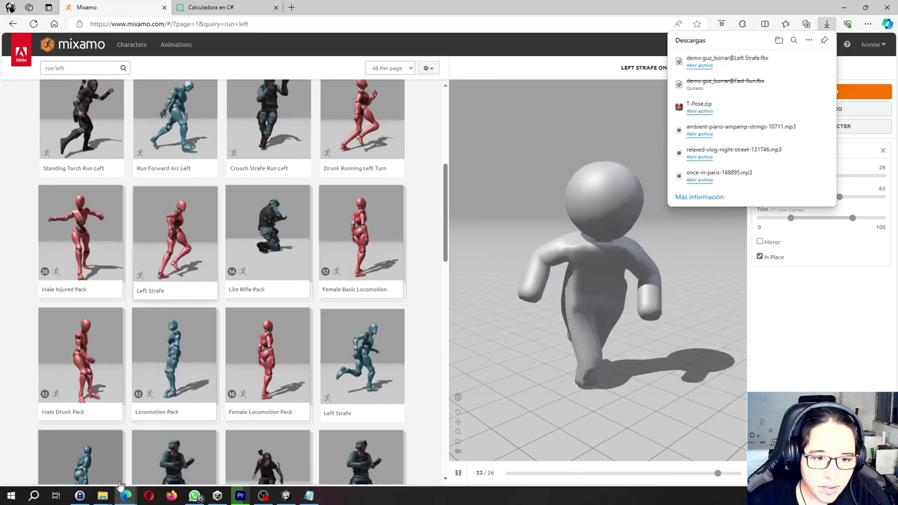
mouse_move(111, 491)
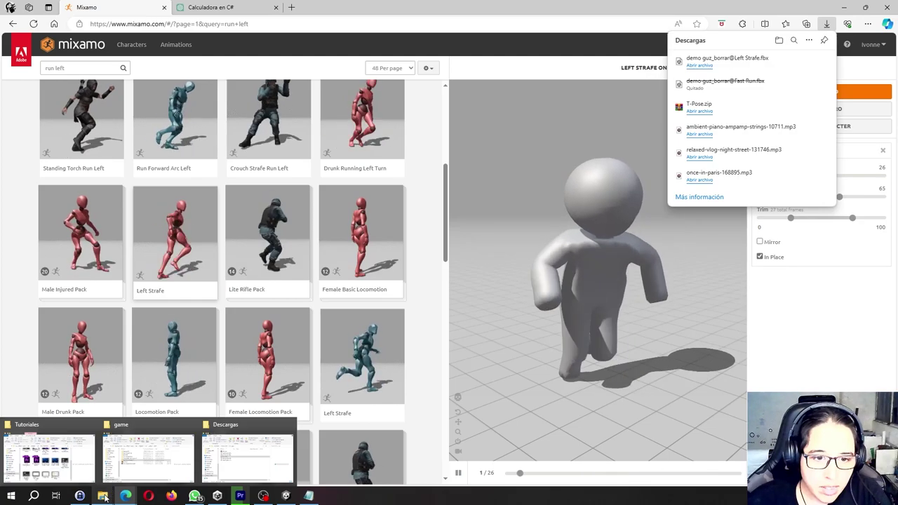
click(220, 449)
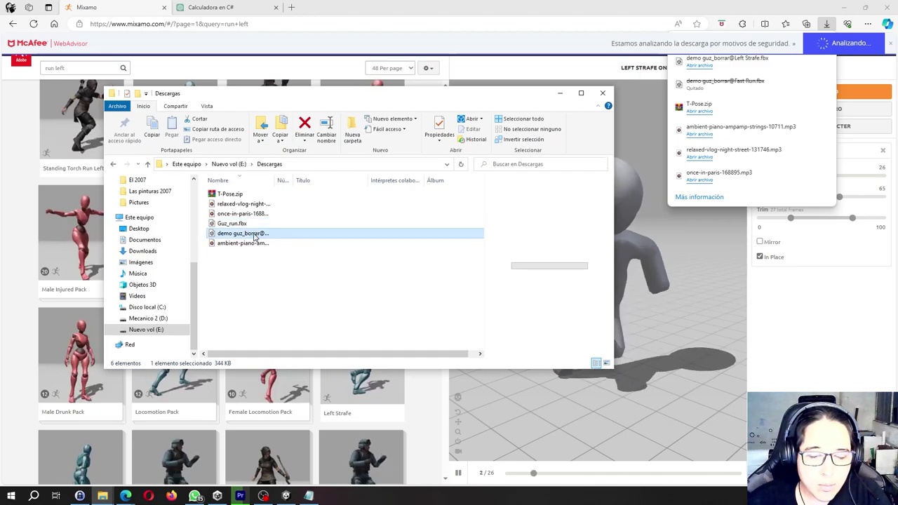
right_click(253, 233)
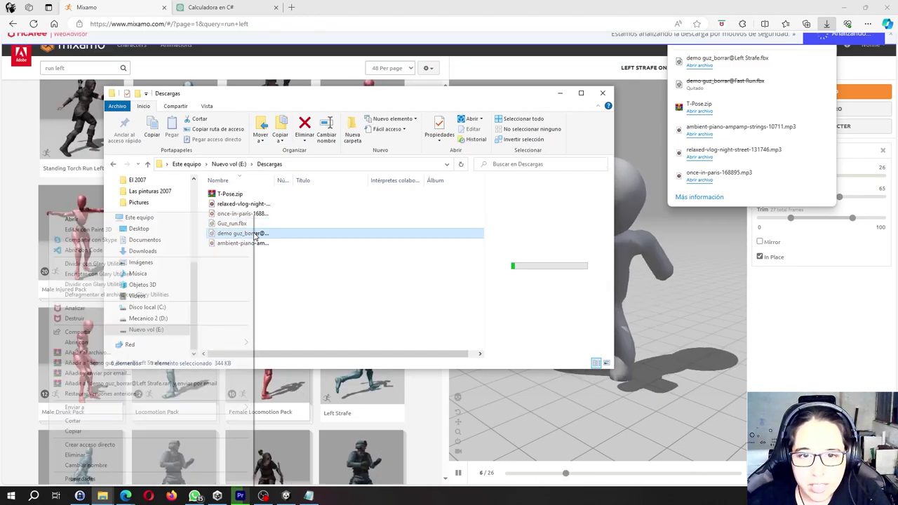
click(136, 466)
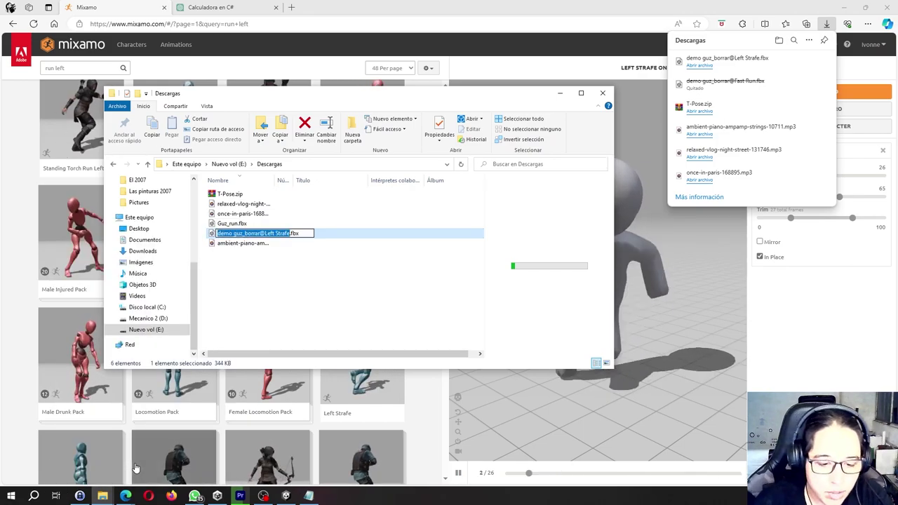